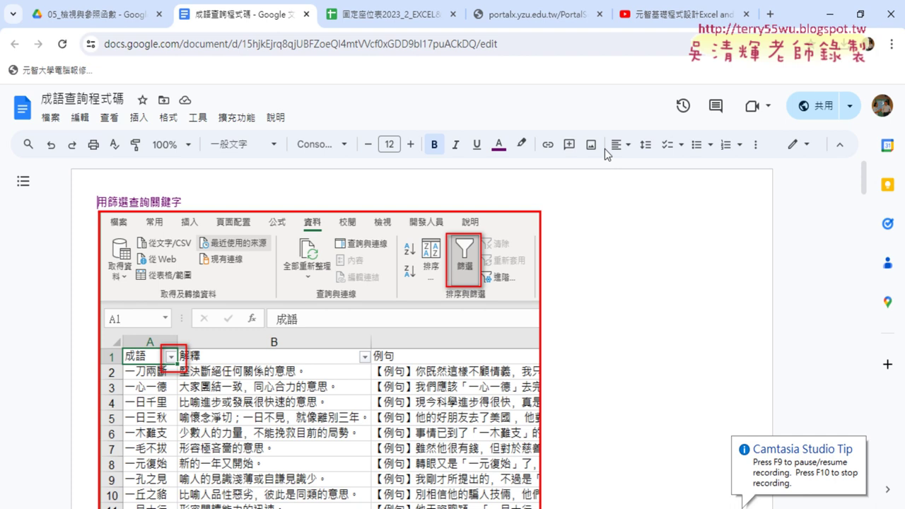
Switch to the YZU portal tab showing the week 9 course news post.
{"action": "left_click", "coordinate": [536, 18]}
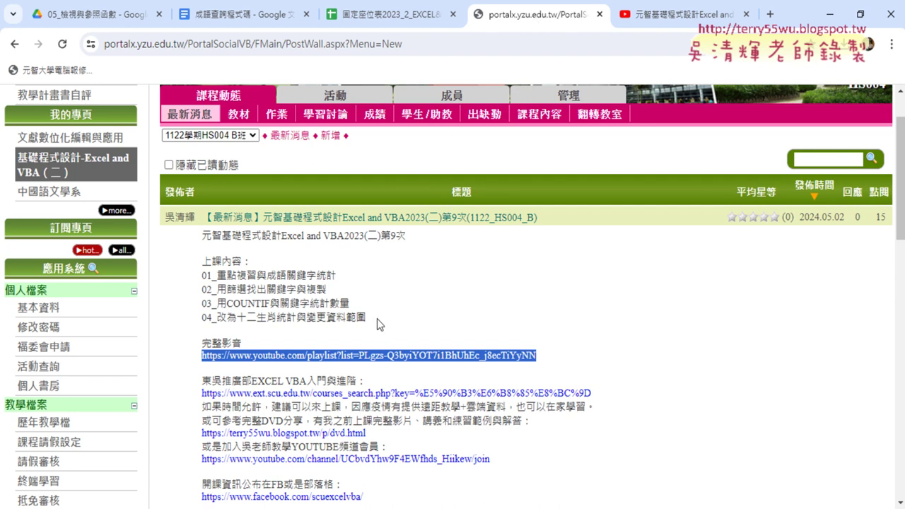
{"action": "left_click_drag", "start_coordinate": [378, 322], "coordinate": [204, 276]}
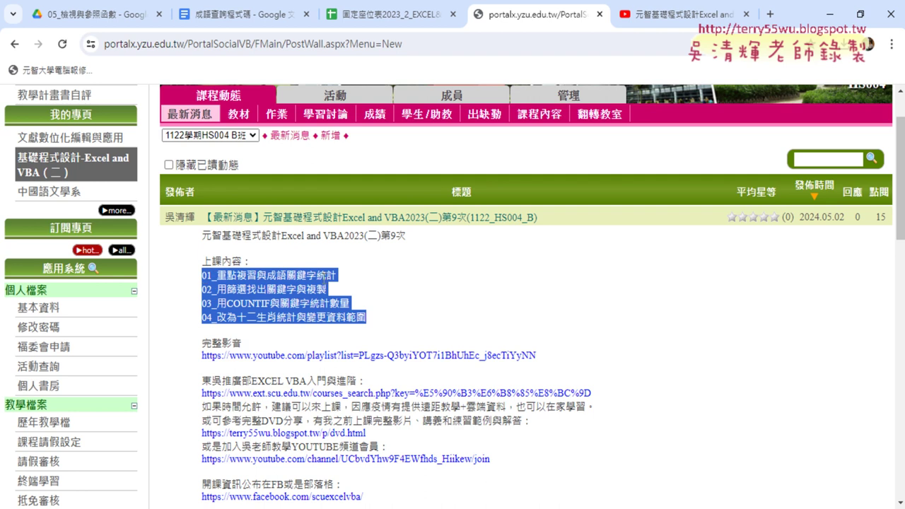
{"action": "left_click", "coordinate": [394, 291]}
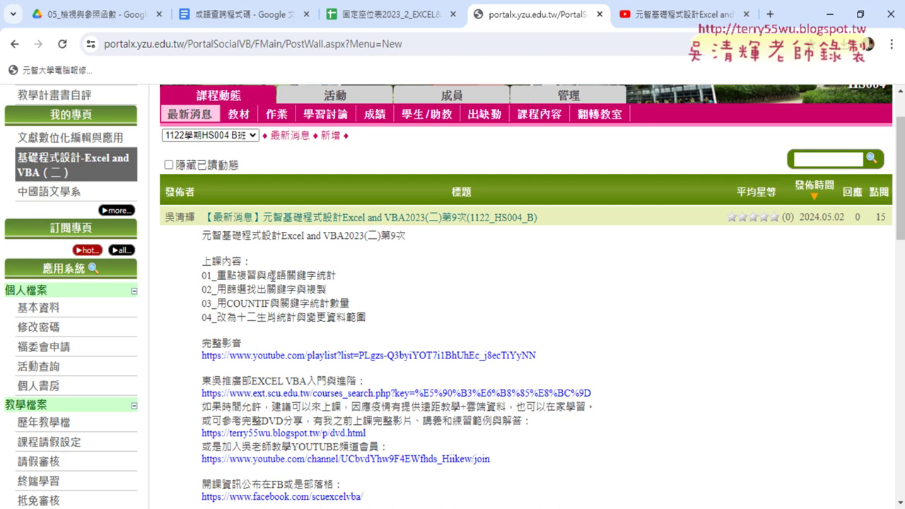
{"action": "left_click_drag", "start_coordinate": [267, 276], "coordinate": [334, 279]}
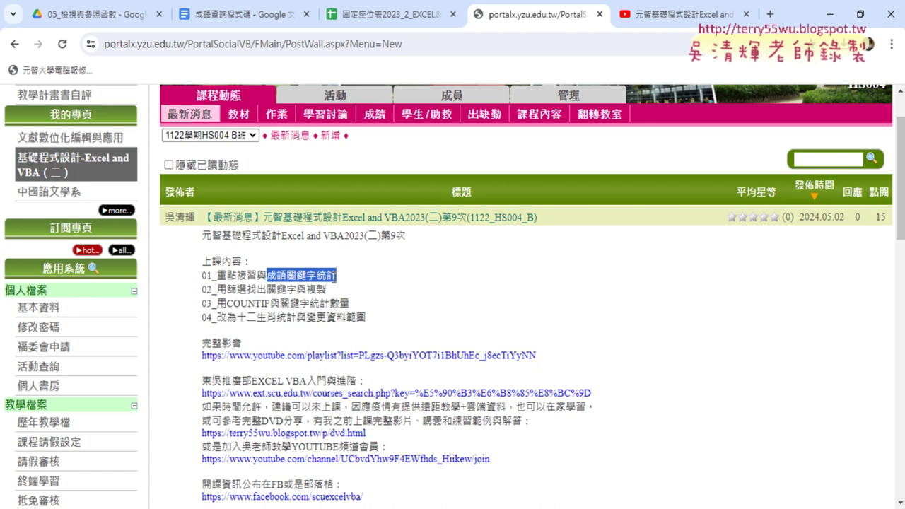
{"action": "left_click_drag", "start_coordinate": [268, 290], "coordinate": [296, 290]}
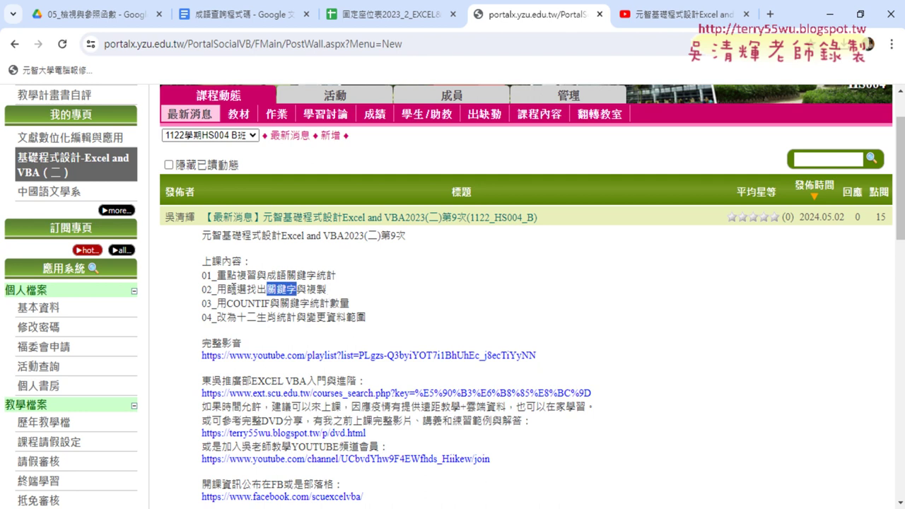
{"action": "left_click_drag", "start_coordinate": [227, 290], "coordinate": [246, 290]}
{"action": "left_click_drag", "start_coordinate": [306, 290], "coordinate": [326, 290]}
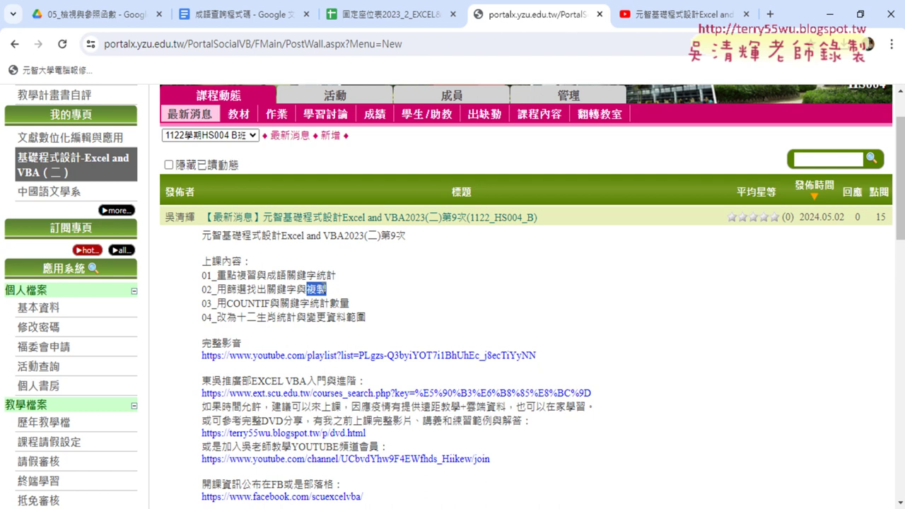
{"action": "left_click_drag", "start_coordinate": [310, 302], "coordinate": [349, 303]}
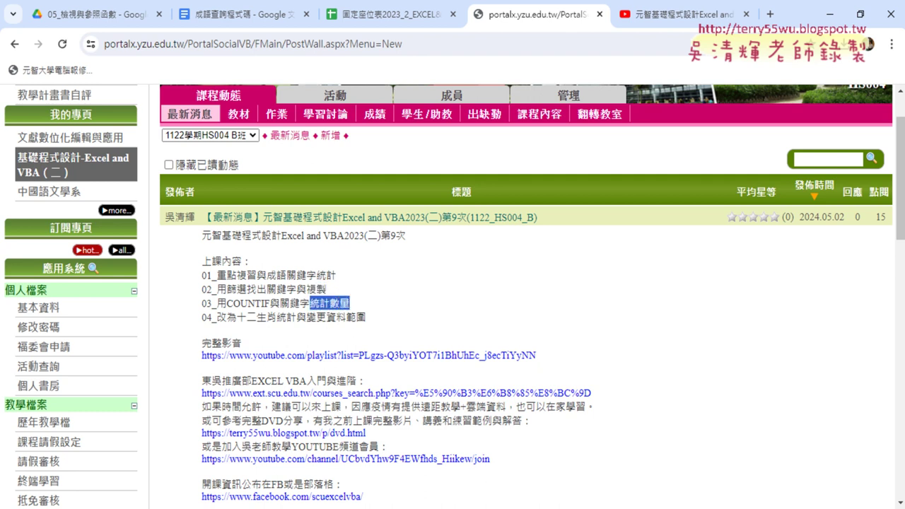
{"action": "key", "text": "alt+Tab"}
Open the 成語 sheet, jump to the last idiom at row 1186, and return to the top.
{"action": "left_click", "coordinate": [241, 287]}
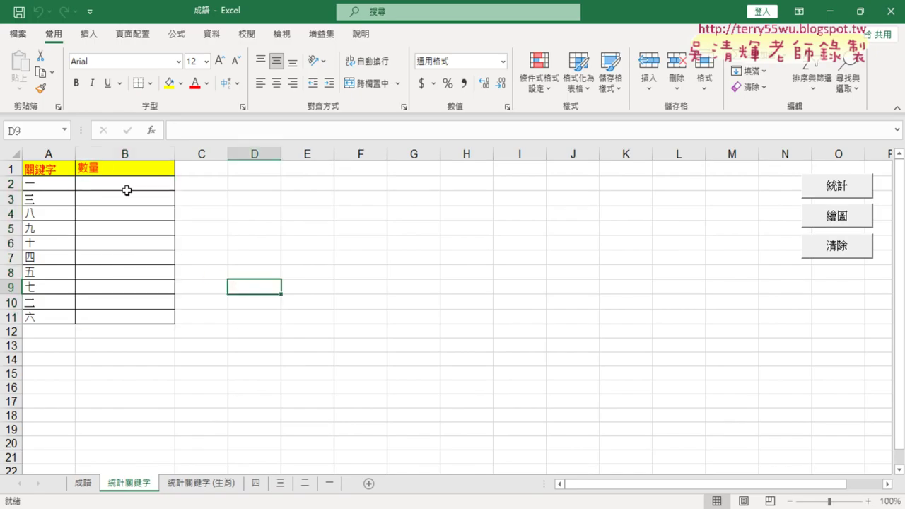
{"action": "left_click", "coordinate": [83, 483]}
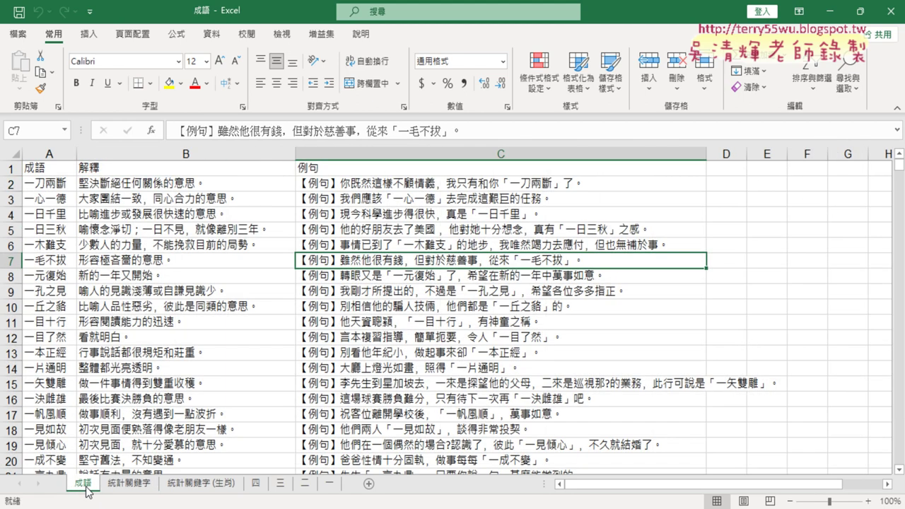
{"action": "left_click", "coordinate": [55, 166]}
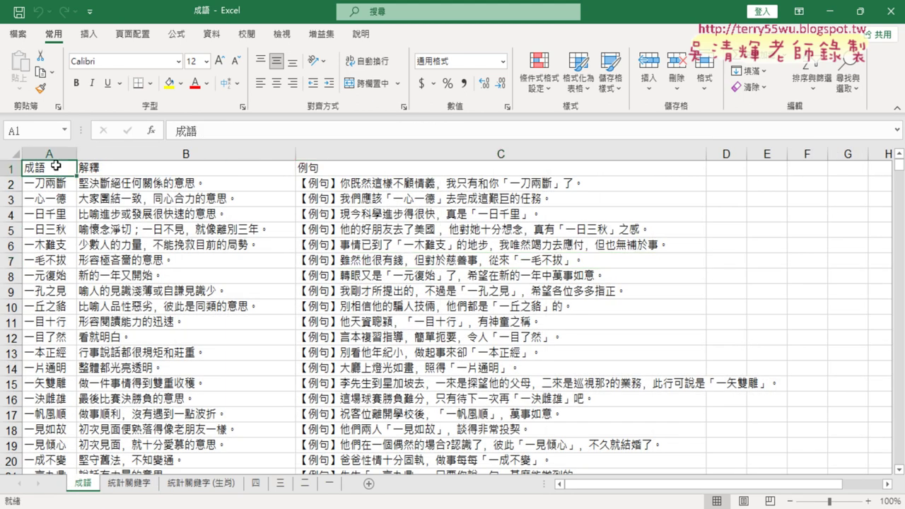
{"action": "key", "text": "ctrl+Down"}
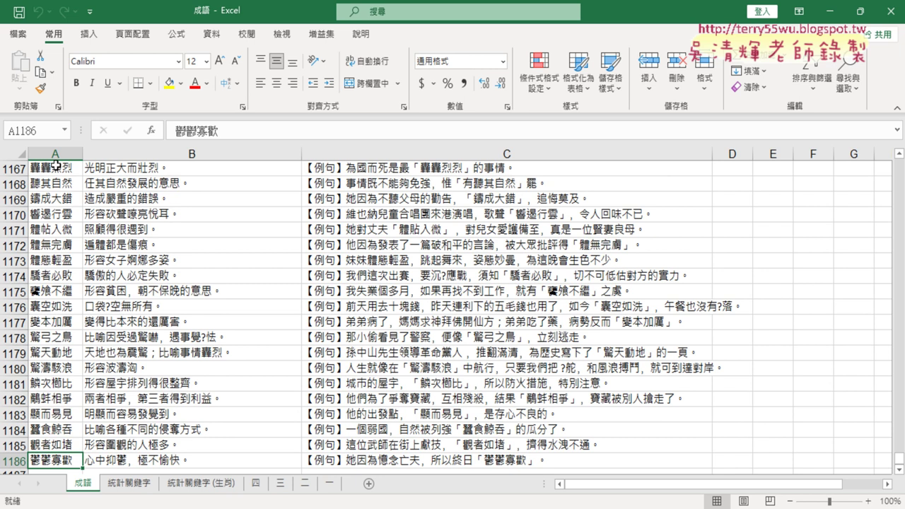
{"action": "key", "text": "ctrl+Up"}
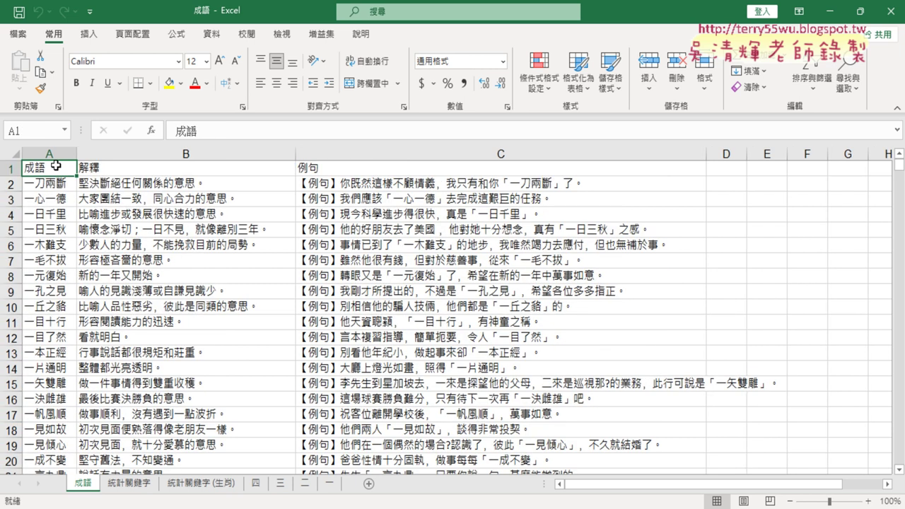
Select columns A–C, open idiom A2, then select column A to see the 1186 count.
{"action": "left_click_drag", "start_coordinate": [50, 153], "coordinate": [357, 154]}
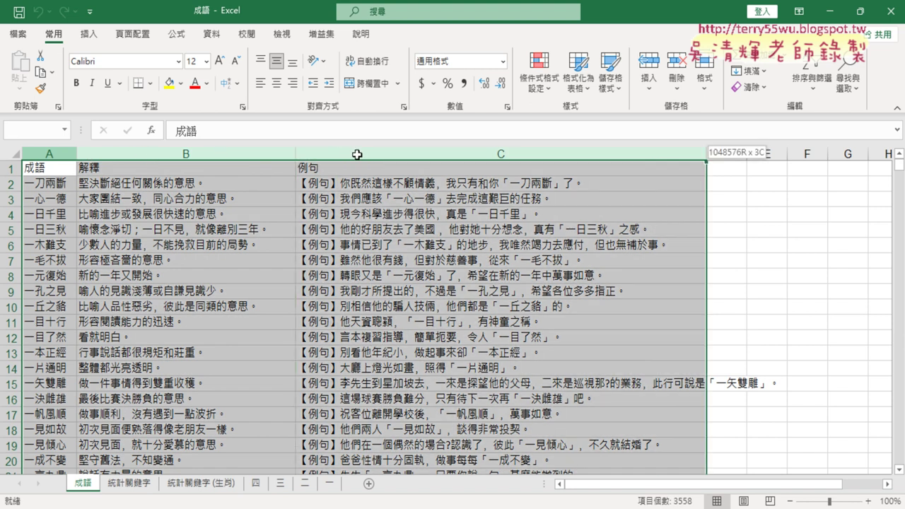
{"action": "left_click_drag", "start_coordinate": [358, 154], "coordinate": [358, 151]}
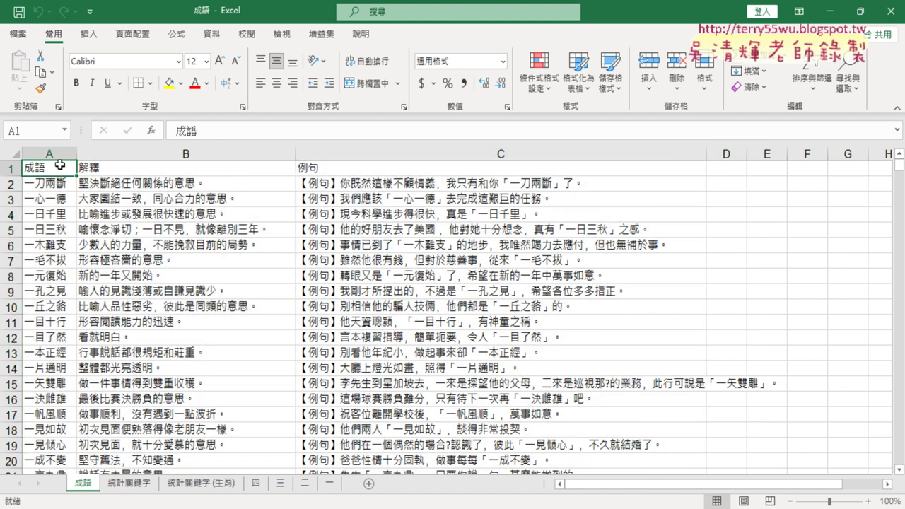
{"action": "left_click", "coordinate": [40, 165]}
{"action": "left_click", "coordinate": [30, 185]}
{"action": "double_click", "coordinate": [30, 185]}
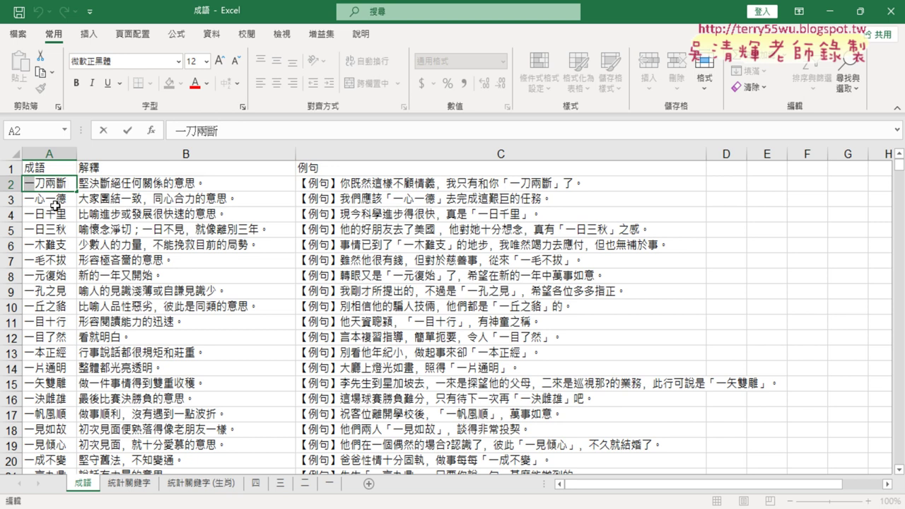
{"action": "left_click", "coordinate": [43, 149]}
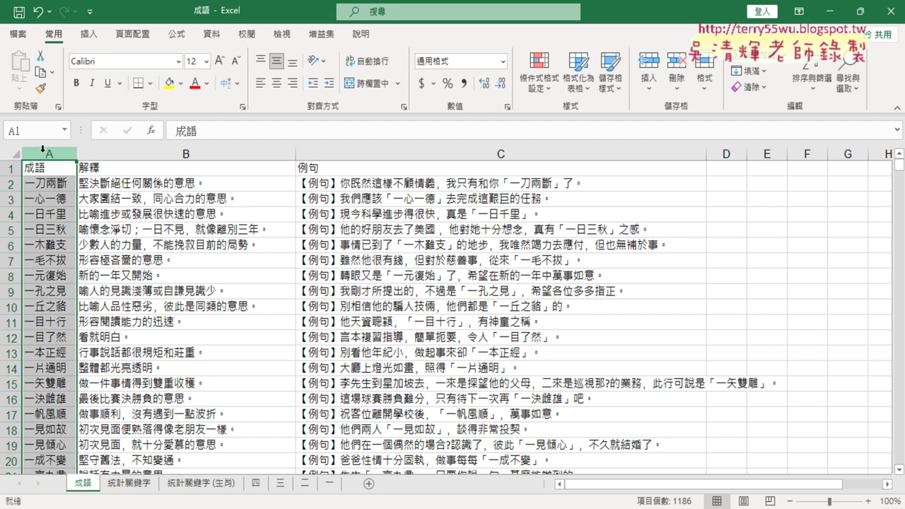
Step down to 一木難支 in A6, scroll through the idiom list, and return to A1.
{"action": "left_click", "coordinate": [46, 186]}
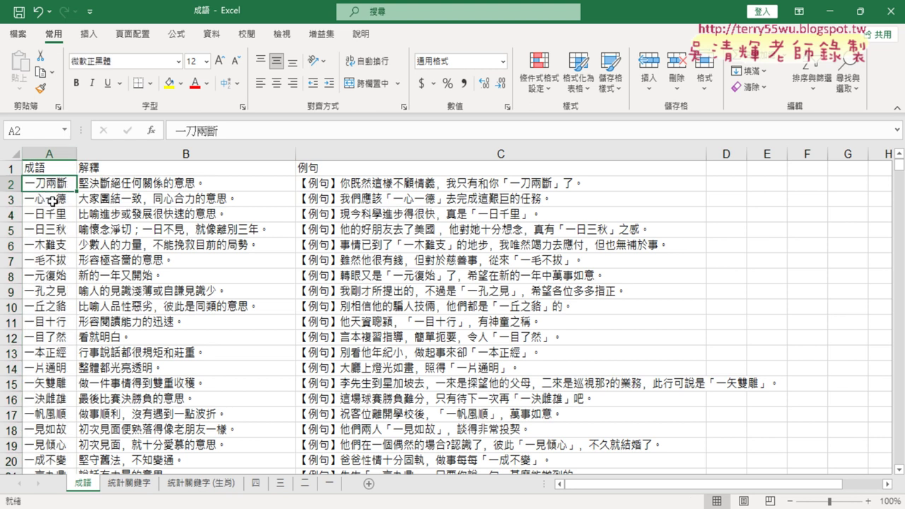
{"action": "left_click", "coordinate": [52, 200]}
{"action": "left_click", "coordinate": [53, 215]}
{"action": "left_click", "coordinate": [51, 245]}
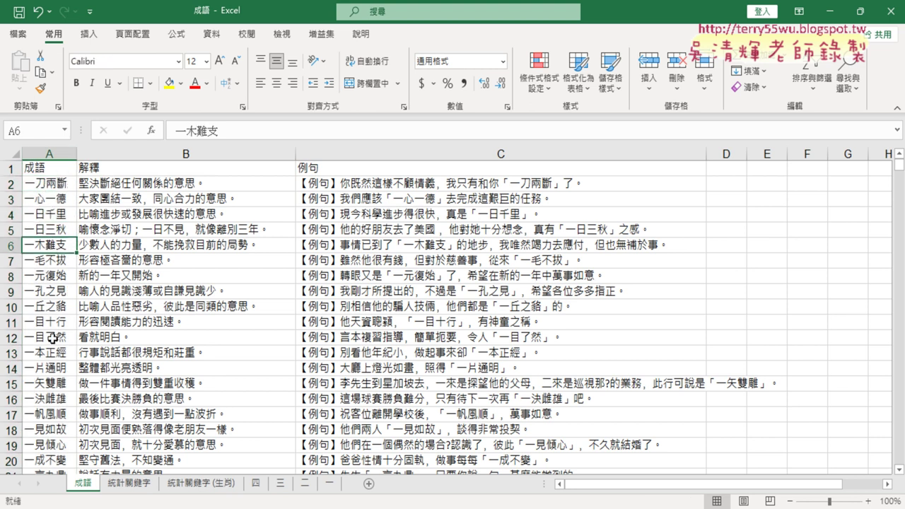
{"action": "scroll", "coordinate": [51, 388], "scroll_direction": "down", "scroll_amount": 4}
{"action": "scroll", "coordinate": [50, 387], "scroll_direction": "down", "scroll_amount": 4}
{"action": "scroll", "coordinate": [51, 387], "scroll_direction": "down", "scroll_amount": 7}
{"action": "scroll", "coordinate": [51, 387], "scroll_direction": "down", "scroll_amount": 7}
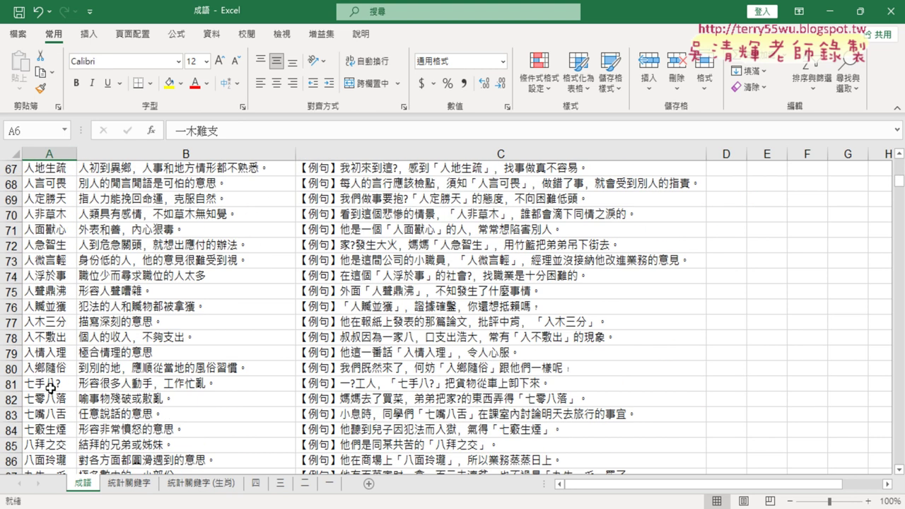
{"action": "scroll", "coordinate": [51, 388], "scroll_direction": "down", "scroll_amount": 5}
{"action": "scroll", "coordinate": [51, 387], "scroll_direction": "down", "scroll_amount": 7}
{"action": "scroll", "coordinate": [51, 388], "scroll_direction": "down", "scroll_amount": 8}
{"action": "scroll", "coordinate": [51, 388], "scroll_direction": "down", "scroll_amount": 3}
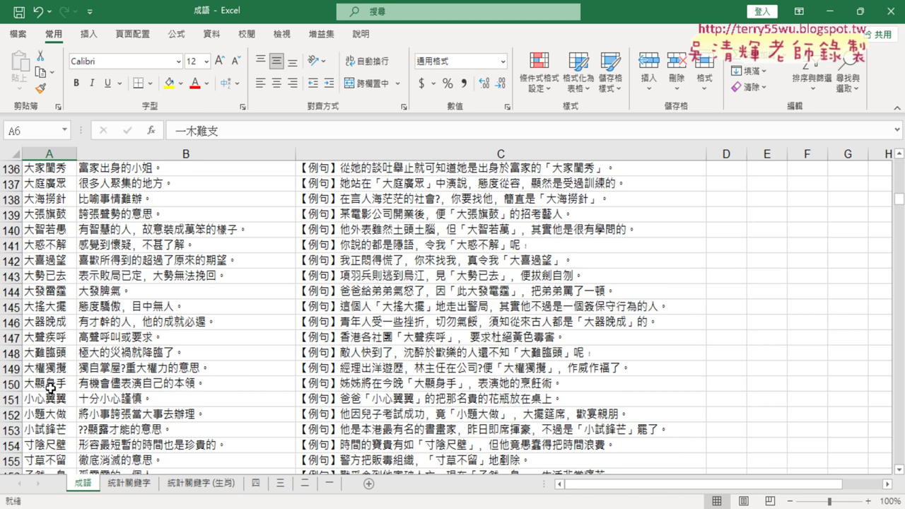
{"action": "scroll", "coordinate": [51, 388], "scroll_direction": "down", "scroll_amount": 3}
{"action": "scroll", "coordinate": [51, 387], "scroll_direction": "down", "scroll_amount": 4}
{"action": "scroll", "coordinate": [51, 388], "scroll_direction": "down", "scroll_amount": 4}
{"action": "scroll", "coordinate": [51, 387], "scroll_direction": "down", "scroll_amount": 7}
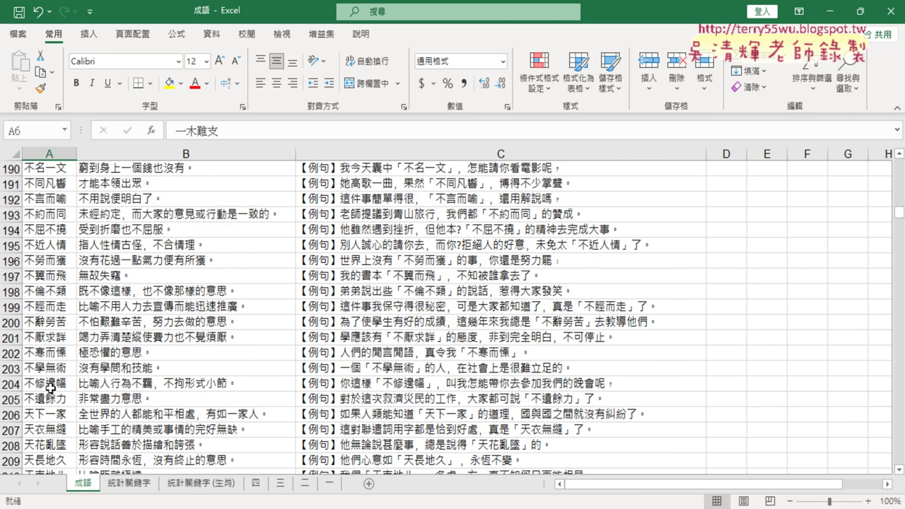
{"action": "scroll", "coordinate": [51, 387], "scroll_direction": "down", "scroll_amount": 4}
{"action": "scroll", "coordinate": [51, 387], "scroll_direction": "down", "scroll_amount": 7}
{"action": "scroll", "coordinate": [50, 388], "scroll_direction": "down", "scroll_amount": 2}
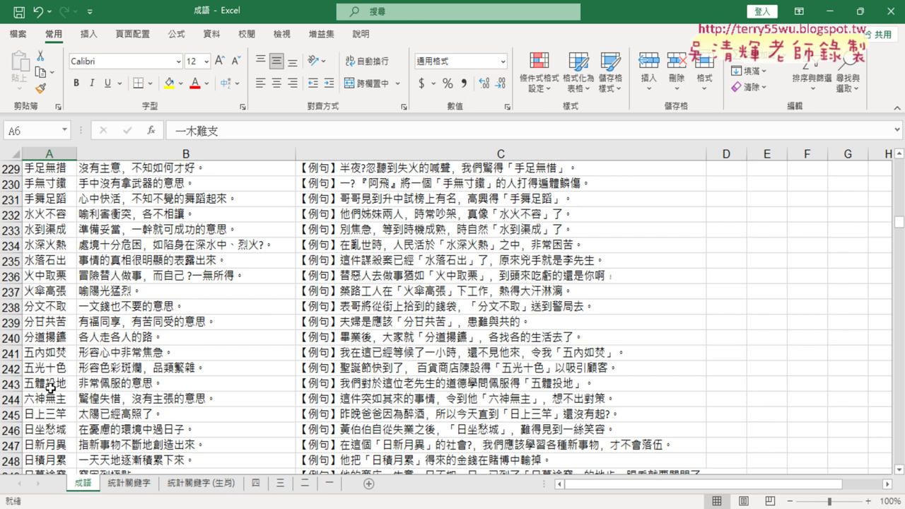
{"action": "left_click_drag", "start_coordinate": [900, 223], "coordinate": [901, 164]}
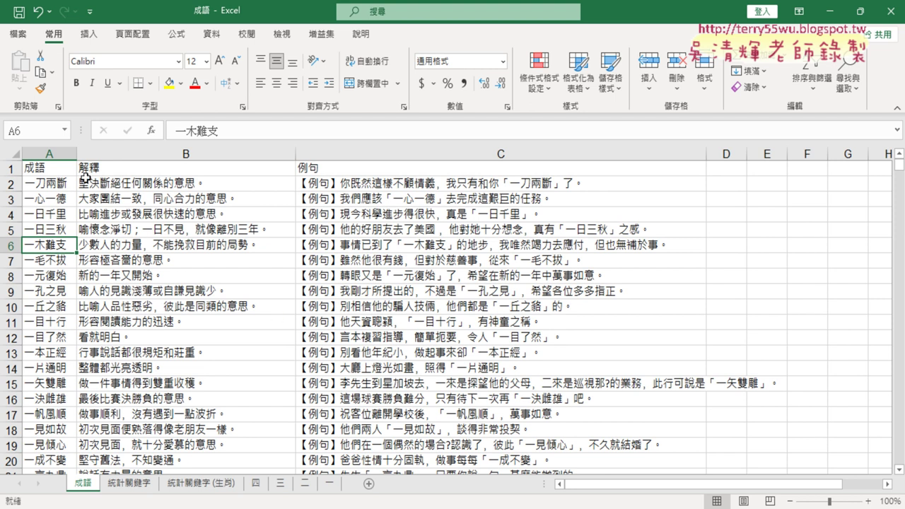
{"action": "left_click", "coordinate": [44, 167]}
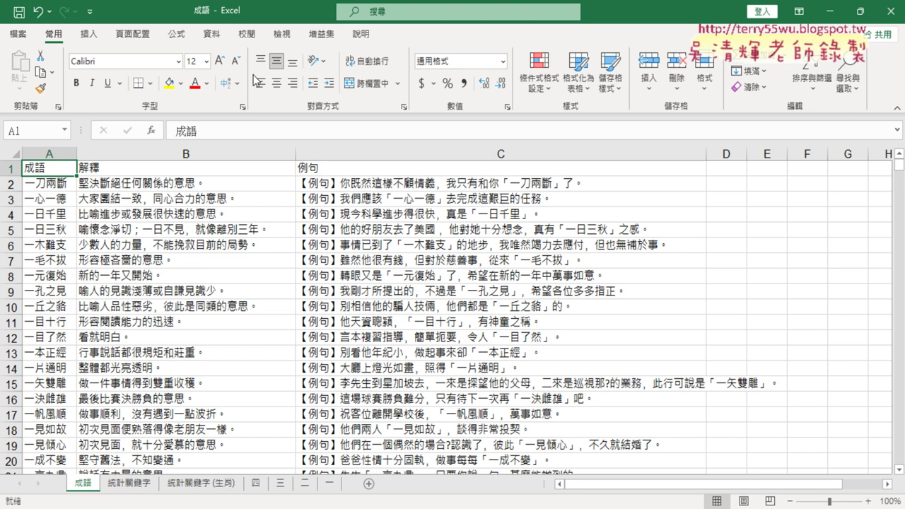
{"action": "left_click", "coordinate": [211, 33]}
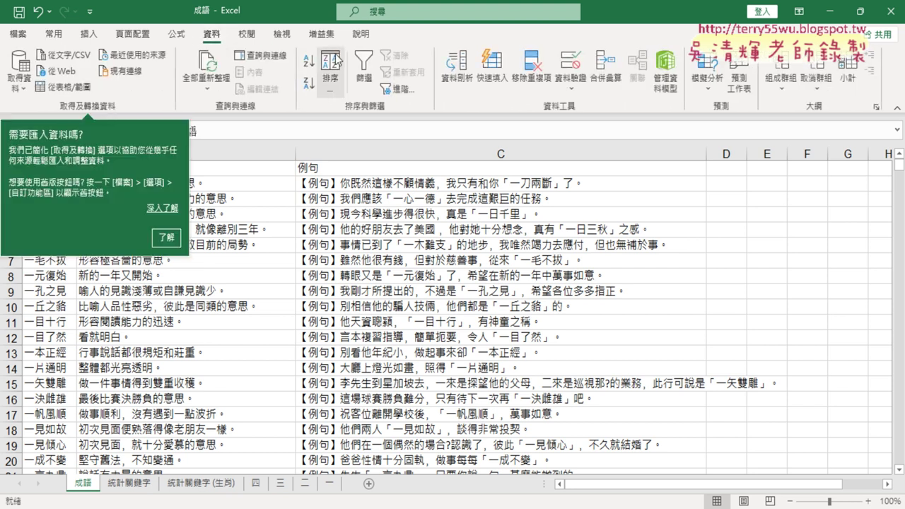
{"action": "left_click", "coordinate": [173, 235]}
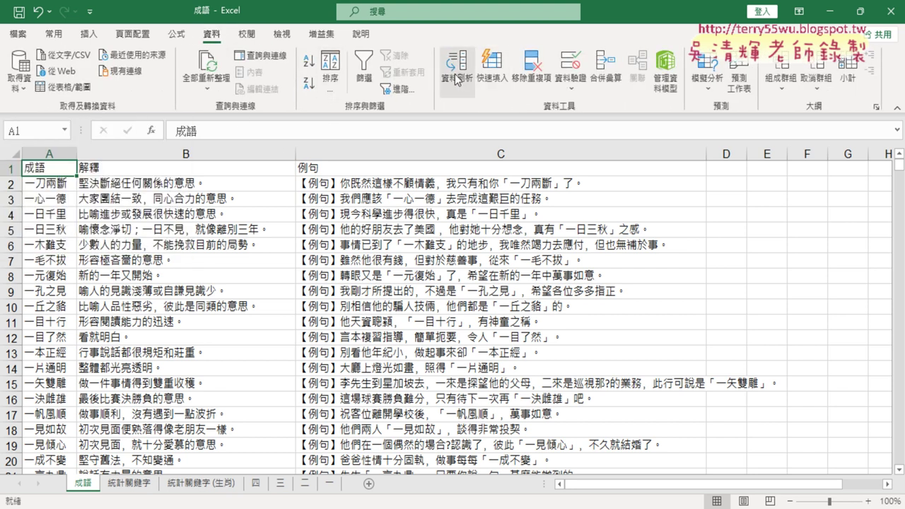
{"action": "left_click", "coordinate": [364, 70]}
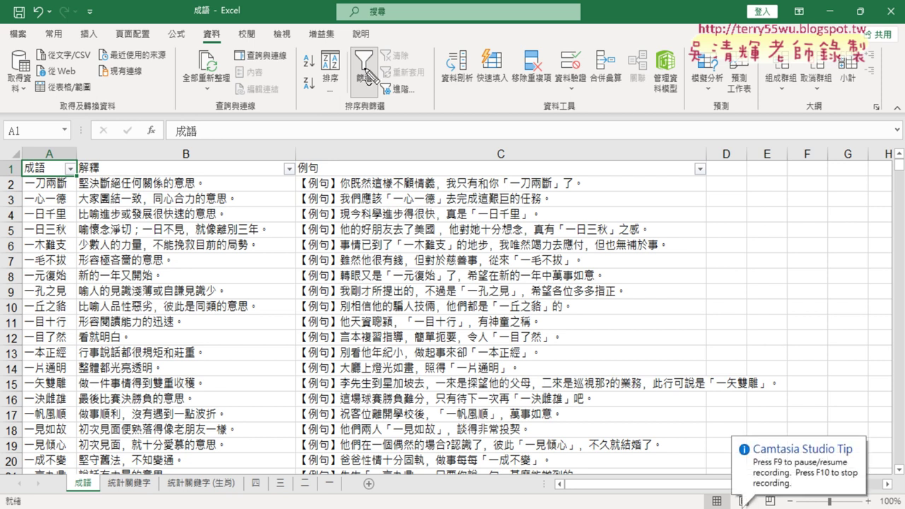
{"action": "left_click_drag", "start_coordinate": [201, 48], "coordinate": [225, 45]}
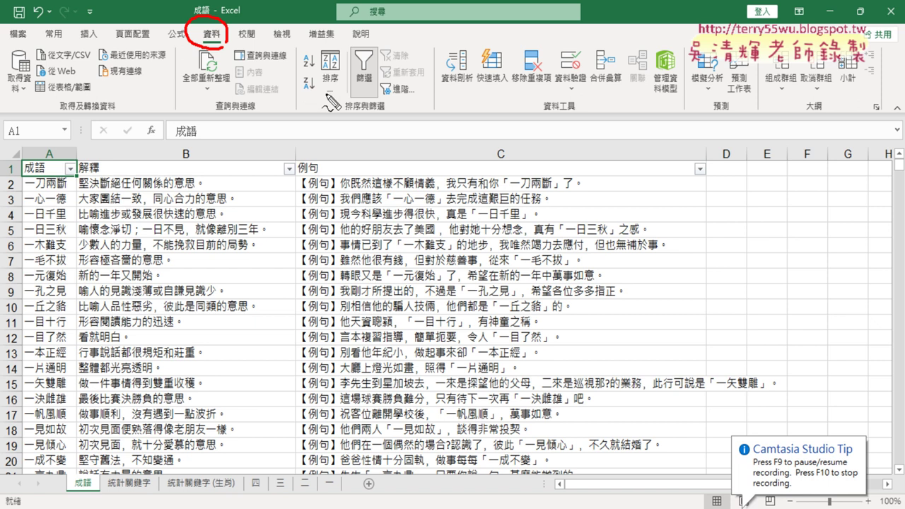
{"action": "left_click_drag", "start_coordinate": [348, 99], "coordinate": [382, 106]}
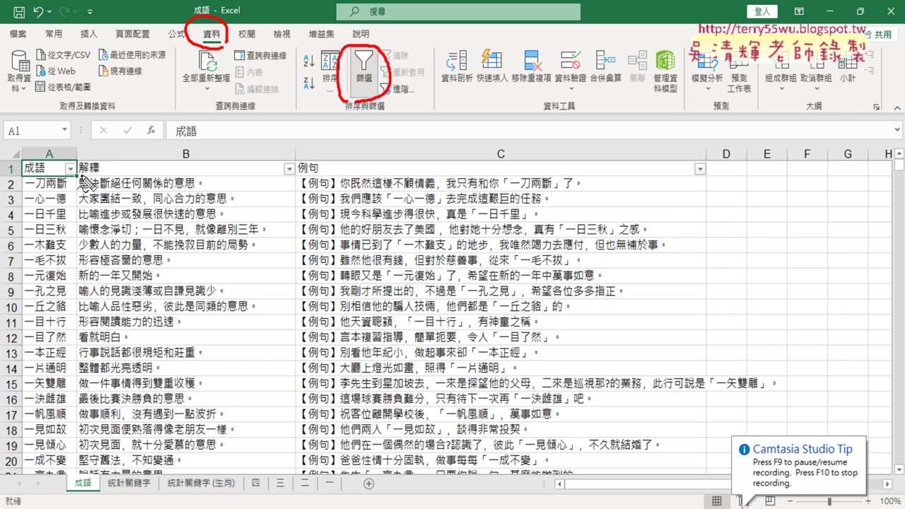
{"action": "left_click_drag", "start_coordinate": [64, 160], "coordinate": [73, 177]}
{"action": "mouse_move", "coordinate": [349, 106]}
{"action": "left_mouse_down"}
{"action": "mouse_move", "coordinate": [106, 161]}
{"action": "mouse_move", "coordinate": [127, 170]}
{"action": "left_mouse_up"}
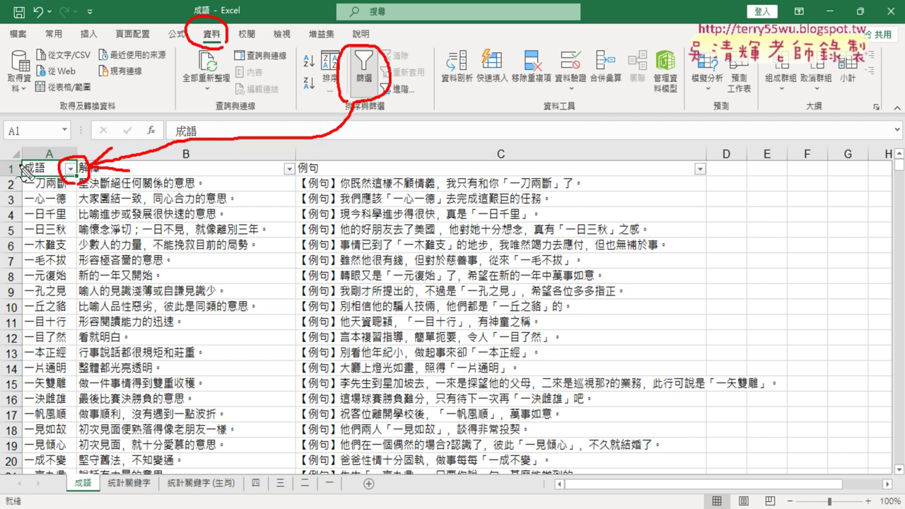
{"action": "mouse_move", "coordinate": [26, 171]}
{"action": "left_mouse_down"}
{"action": "mouse_move", "coordinate": [11, 188]}
{"action": "mouse_move", "coordinate": [28, 158]}
{"action": "left_mouse_up"}
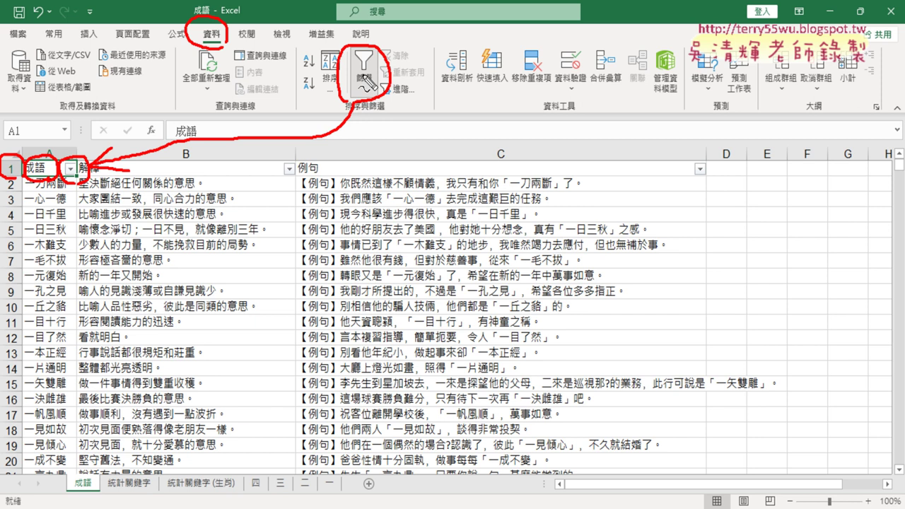
Make selections around the 成語 table header and ribbon area.
{"action": "key", "text": "Escape"}
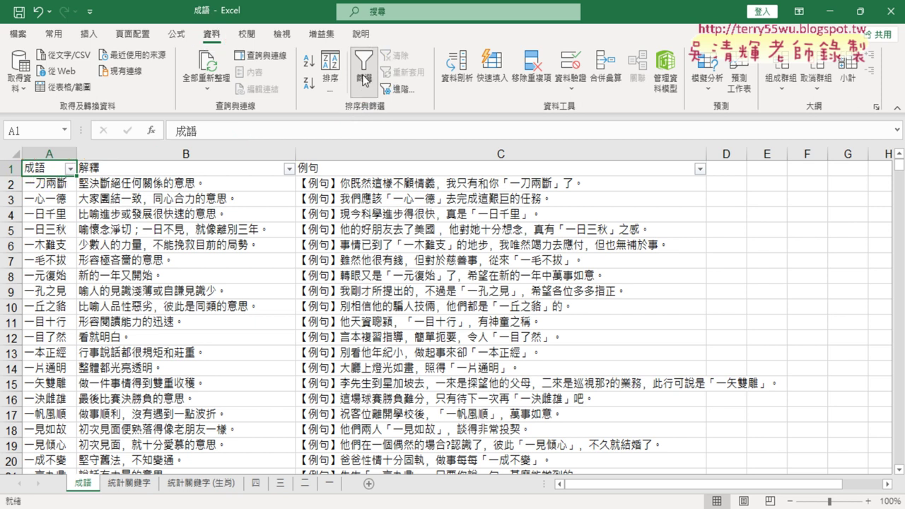
{"action": "key", "text": "ctrl+2"}
{"action": "left_click_drag", "start_coordinate": [79, 160], "coordinate": [80, 177]}
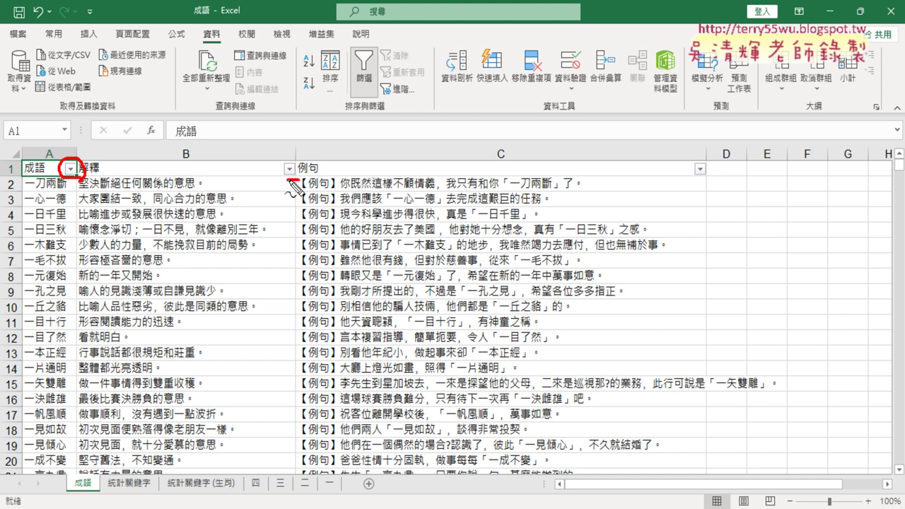
{"action": "left_click_drag", "start_coordinate": [296, 178], "coordinate": [293, 181]}
{"action": "left_click_drag", "start_coordinate": [708, 155], "coordinate": [704, 181]}
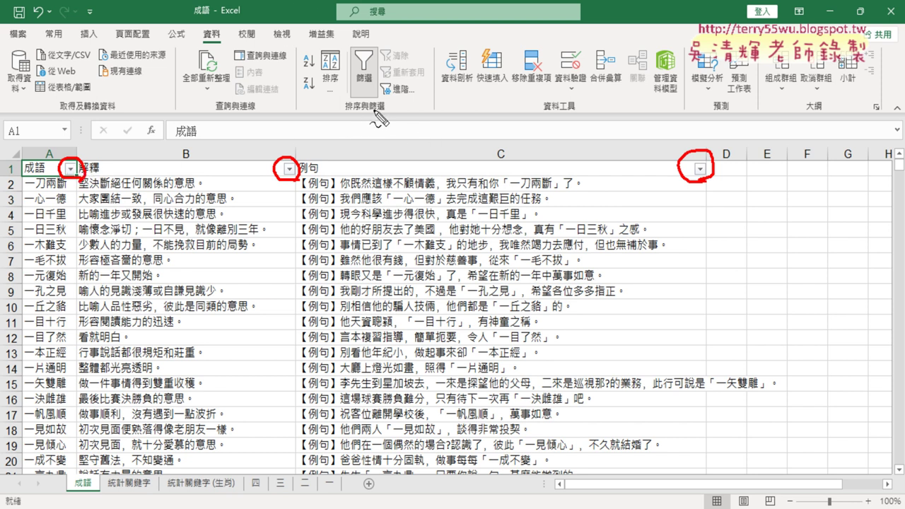
{"action": "left_click_drag", "start_coordinate": [386, 112], "coordinate": [377, 124]}
{"action": "left_click_drag", "start_coordinate": [259, 72], "coordinate": [333, 74]}
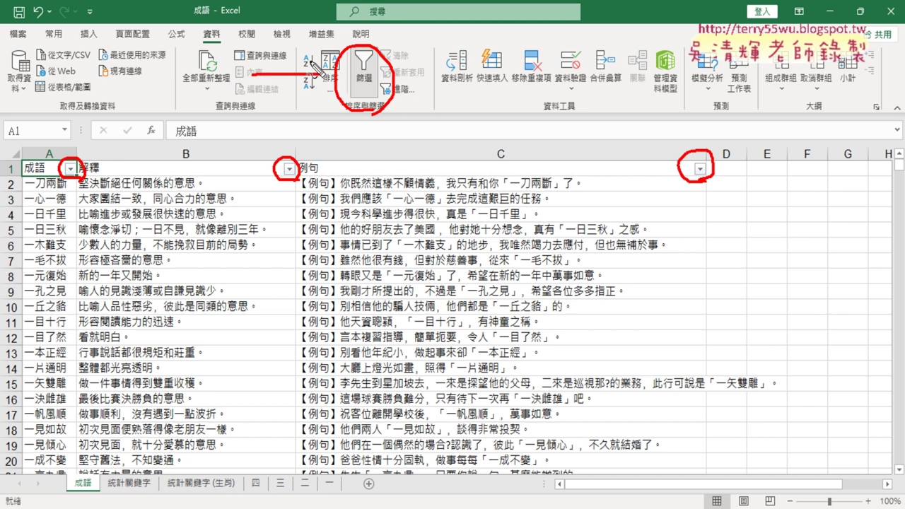
{"action": "key", "text": "Escape"}
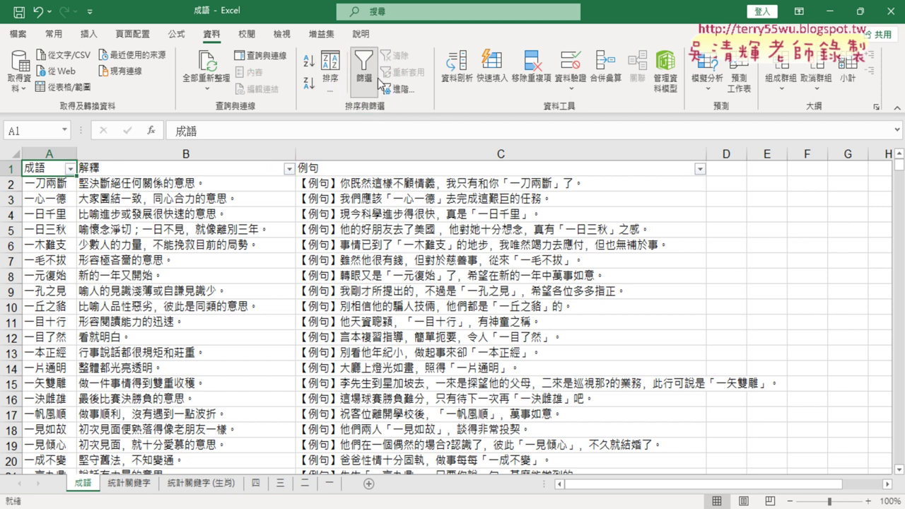
Toggle Data > Filter off and on several times, leave it on, and open the 成語 filter list.
{"action": "left_click", "coordinate": [366, 81]}
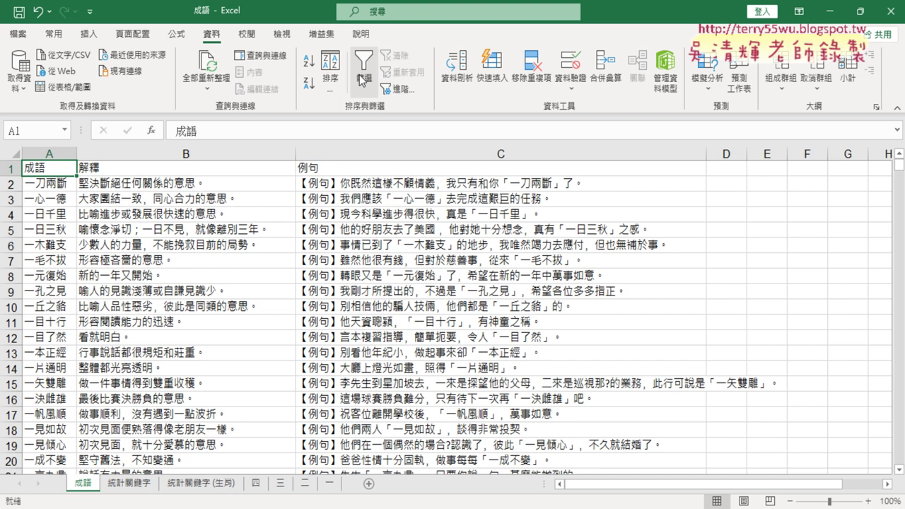
{"action": "left_click", "coordinate": [361, 80]}
{"action": "left_click", "coordinate": [361, 79]}
{"action": "left_click", "coordinate": [362, 79]}
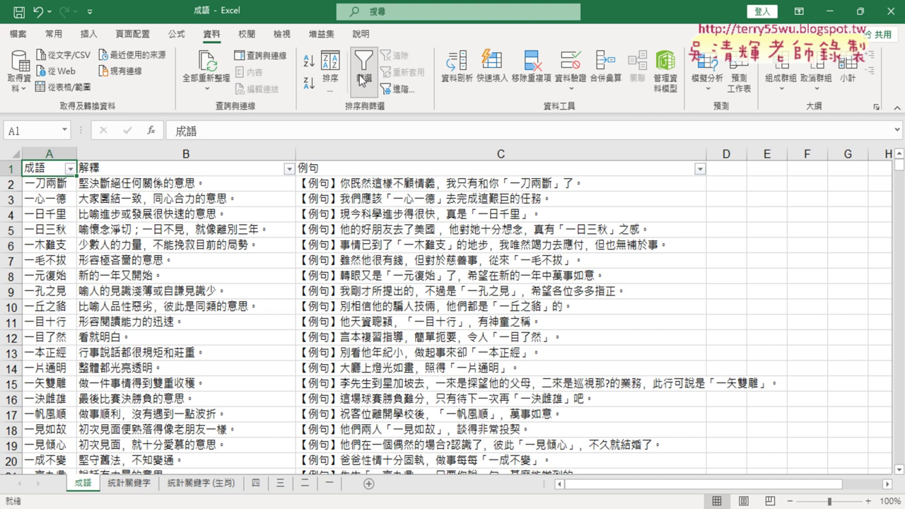
{"action": "left_click", "coordinate": [362, 79]}
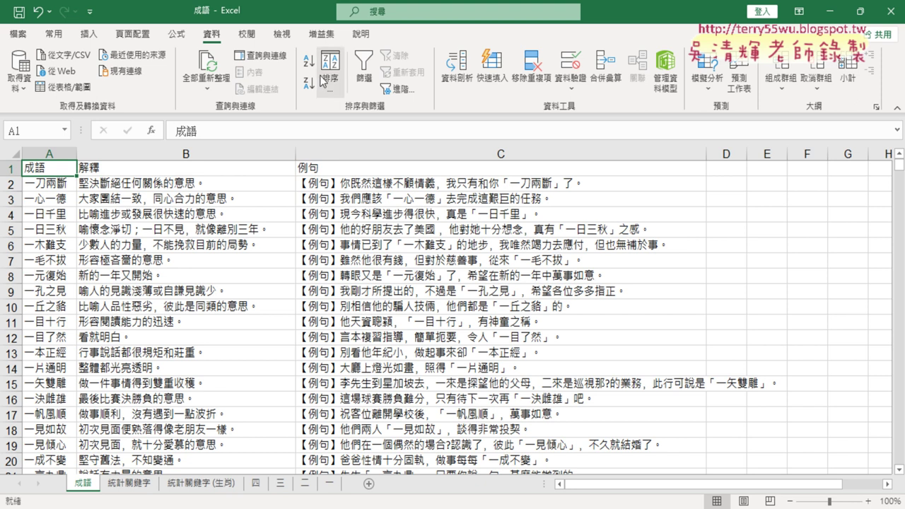
{"action": "left_click", "coordinate": [363, 71]}
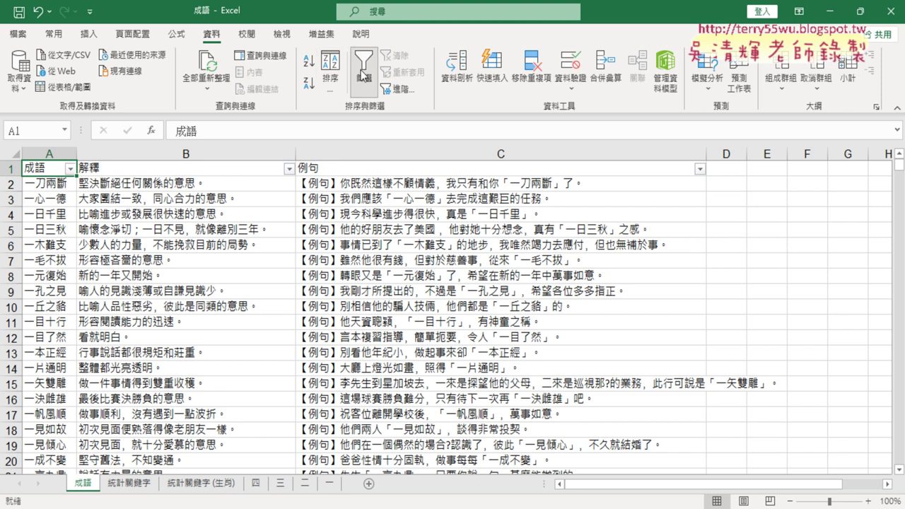
{"action": "left_click", "coordinate": [70, 168]}
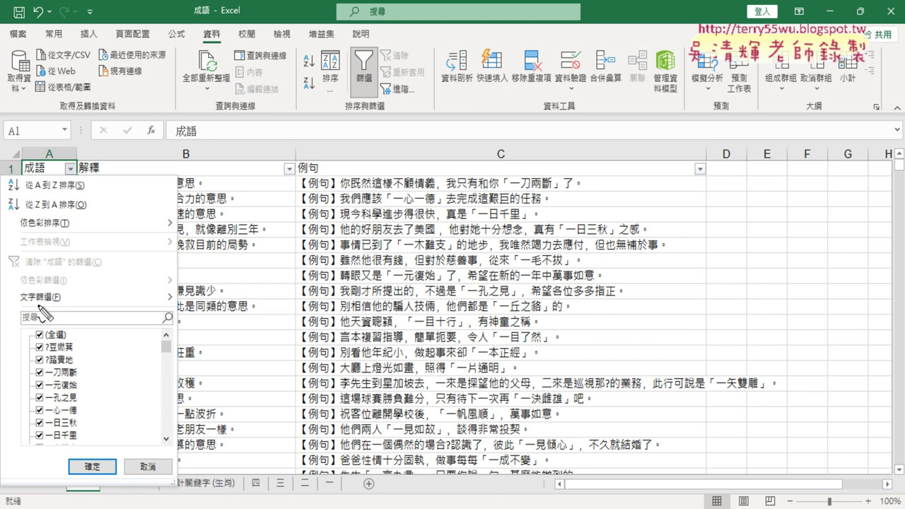
Close and reopen the 成語 filter list to reach its 文字篩選 conditions.
{"action": "left_click_drag", "start_coordinate": [35, 306], "coordinate": [56, 306]}
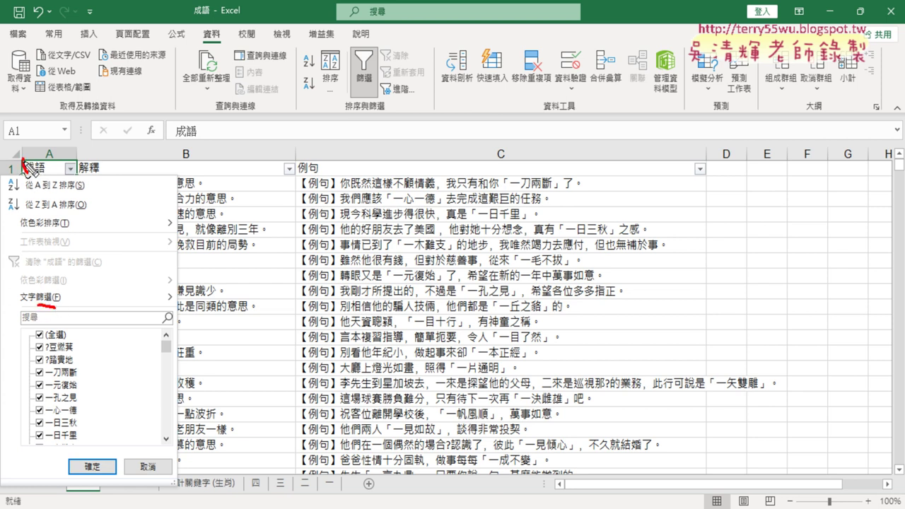
{"action": "left_click_drag", "start_coordinate": [47, 151], "coordinate": [50, 164]}
{"action": "left_click_drag", "start_coordinate": [34, 290], "coordinate": [37, 304]}
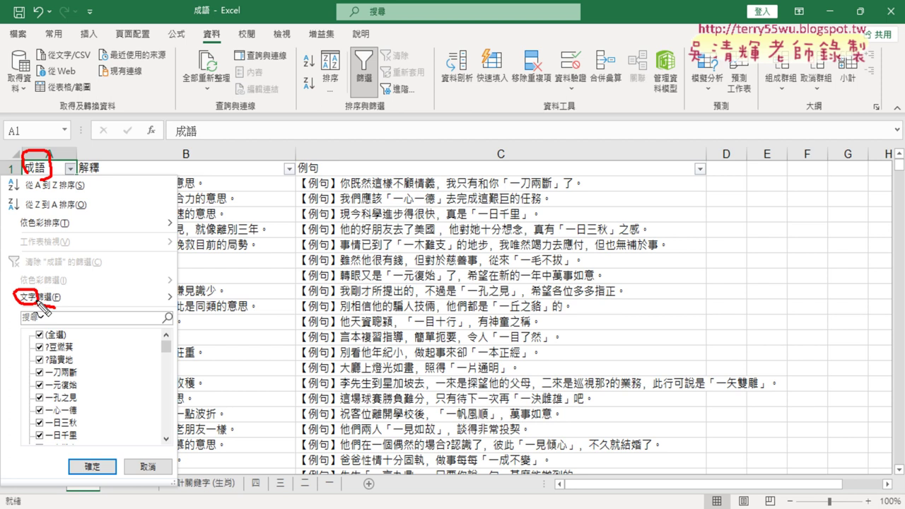
{"action": "key", "text": "Escape"}
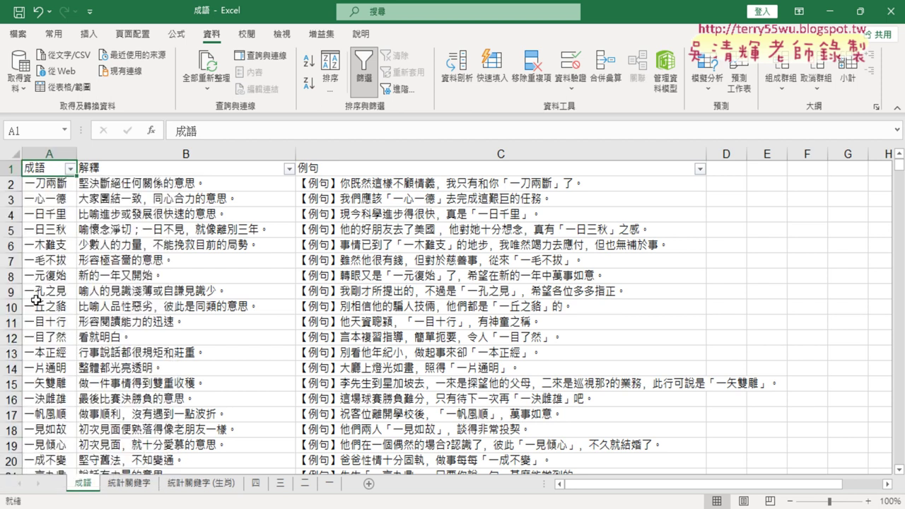
{"action": "left_click", "coordinate": [70, 169]}
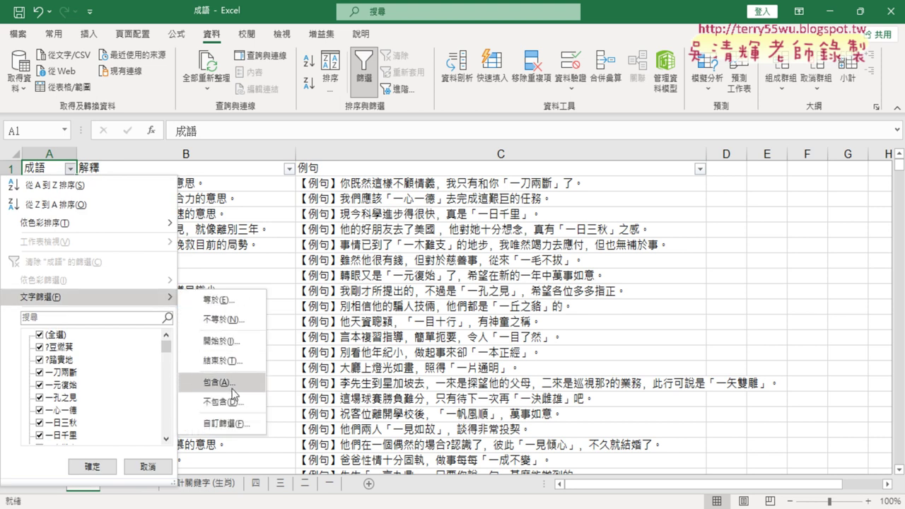
{"action": "mouse_move", "coordinate": [92, 297]}
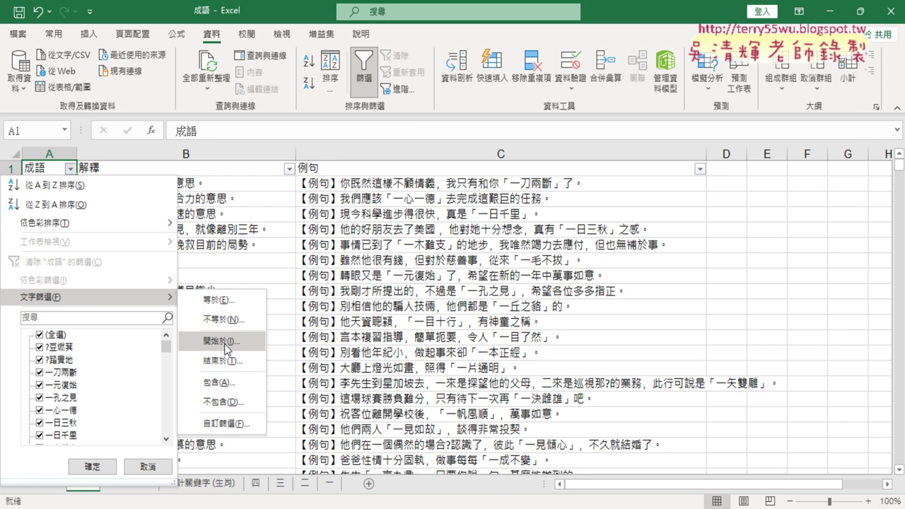
Apply a Contains 一 text filter to 成語, leaving 73 of 1185 idioms.
{"action": "left_click", "coordinate": [234, 385]}
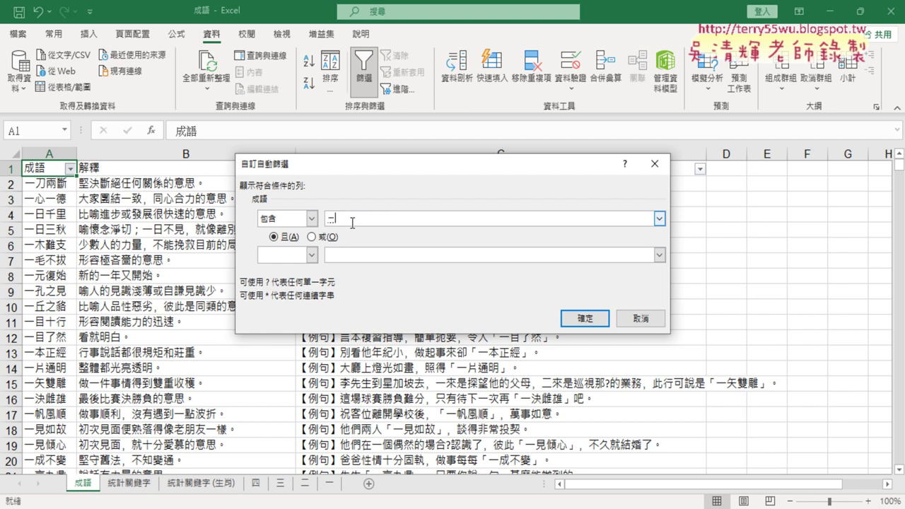
{"action": "type", "text": "一"}
{"action": "left_click", "coordinate": [587, 320]}
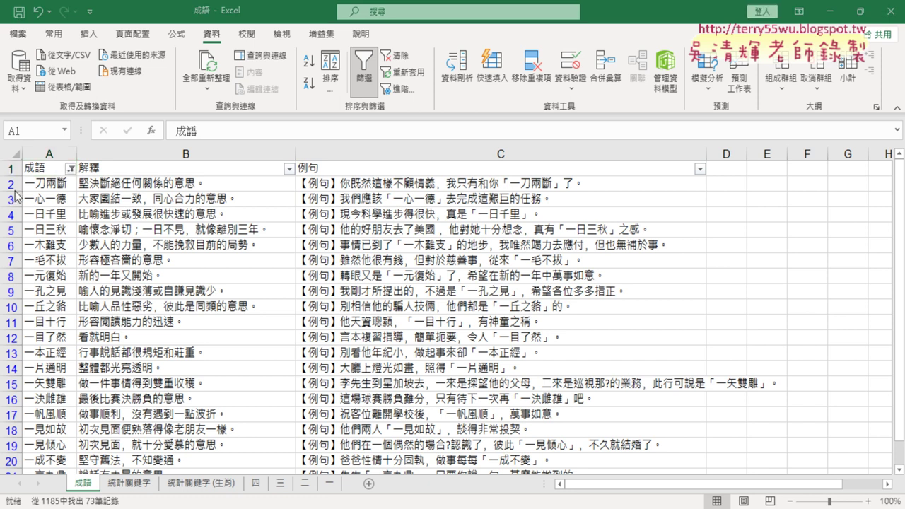
Select and copy the 73 filtered idioms in column A.
{"action": "scroll", "coordinate": [145, 224], "scroll_direction": "down", "scroll_amount": 3}
{"action": "scroll", "coordinate": [151, 227], "scroll_direction": "down", "scroll_amount": 5}
{"action": "scroll", "coordinate": [152, 228], "scroll_direction": "down", "scroll_amount": 2}
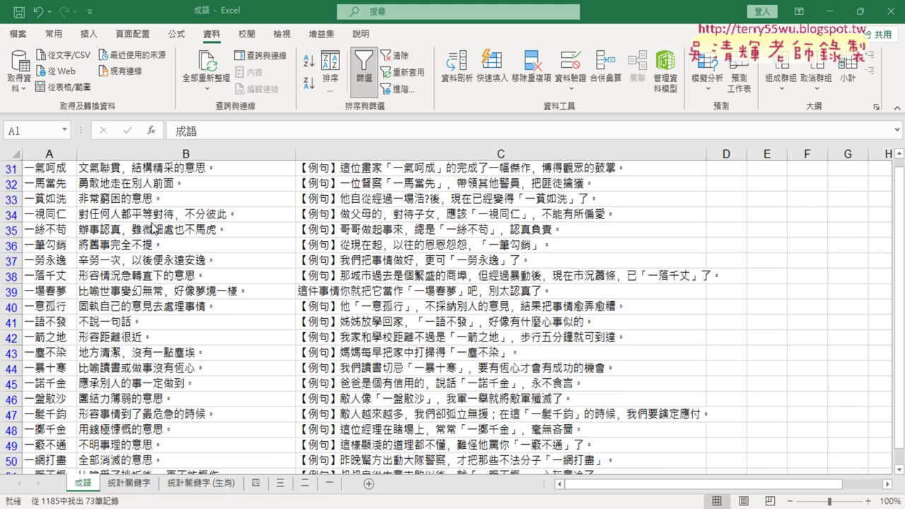
{"action": "scroll", "coordinate": [153, 228], "scroll_direction": "down", "scroll_amount": 3}
{"action": "scroll", "coordinate": [153, 227], "scroll_direction": "down", "scroll_amount": 3}
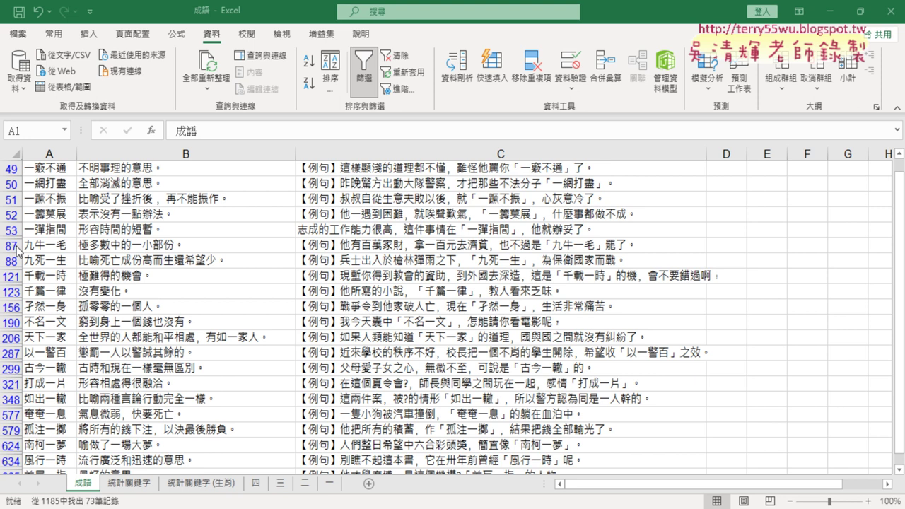
{"action": "scroll", "coordinate": [56, 191], "scroll_direction": "up", "scroll_amount": 5}
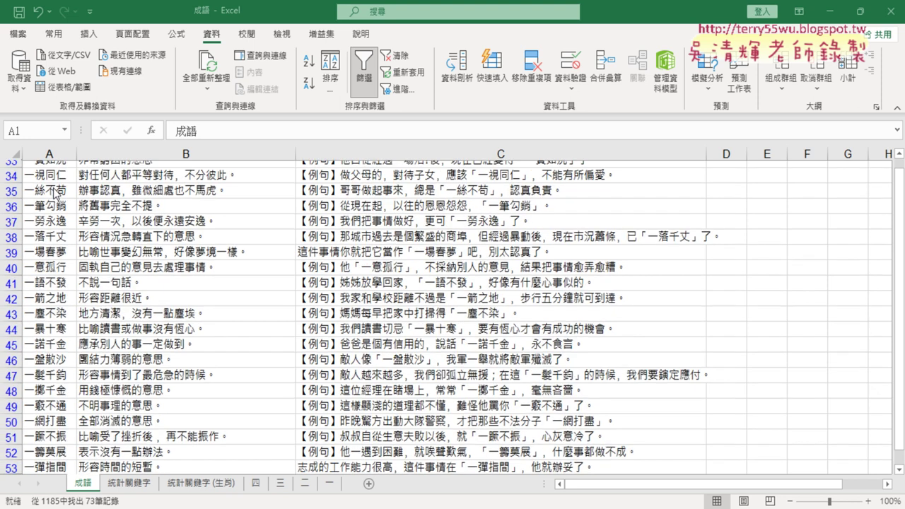
{"action": "scroll", "coordinate": [57, 191], "scroll_direction": "up", "scroll_amount": 9}
{"action": "scroll", "coordinate": [57, 190], "scroll_direction": "up", "scroll_amount": 2}
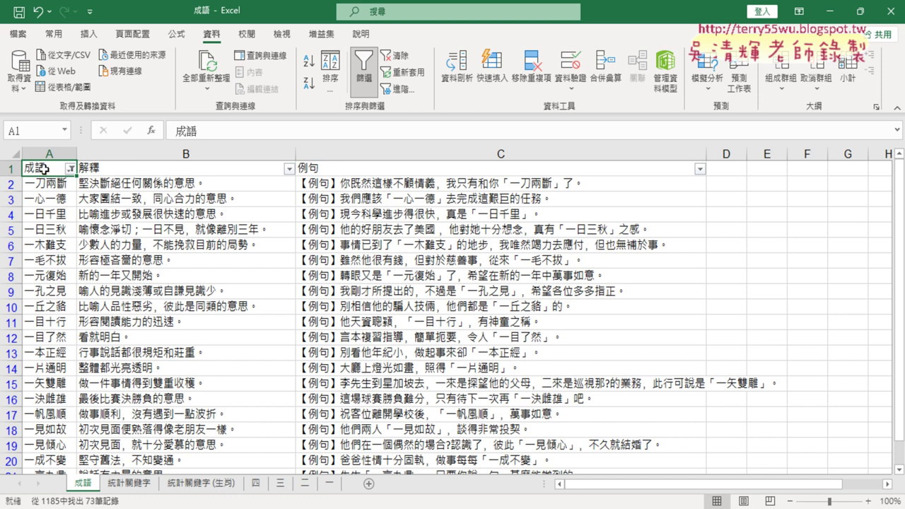
{"action": "key", "text": "ctrl+shift+Down"}
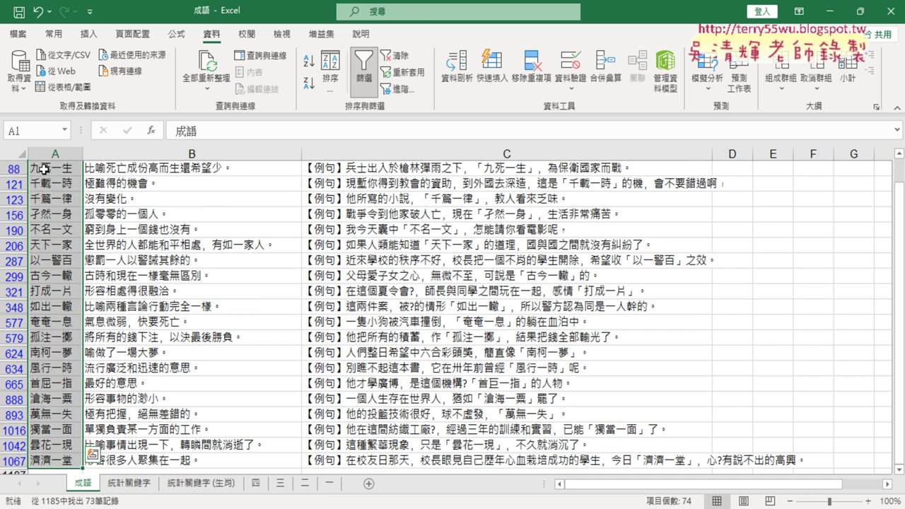
{"action": "key", "text": "ctrl+c"}
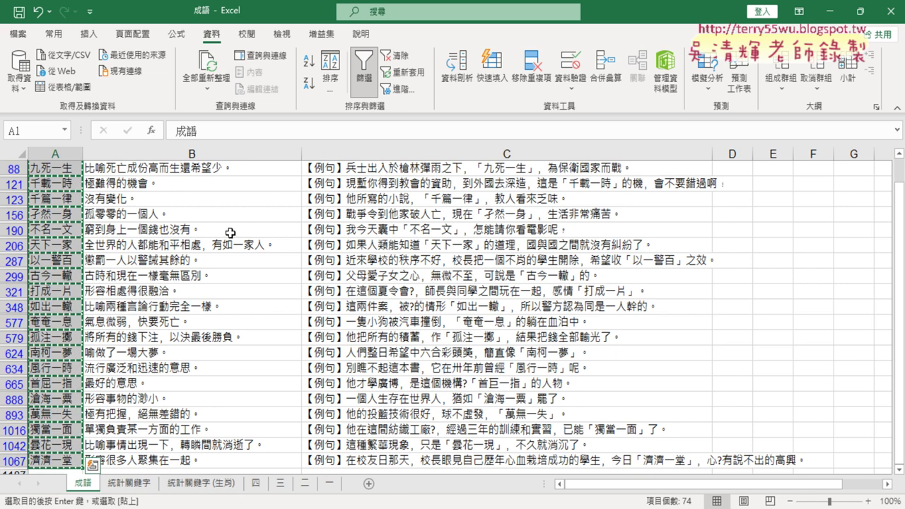
Confirm the 一 sheet's idiom list ends at row 74, then return to 統計關鍵字.
{"action": "left_click", "coordinate": [329, 484]}
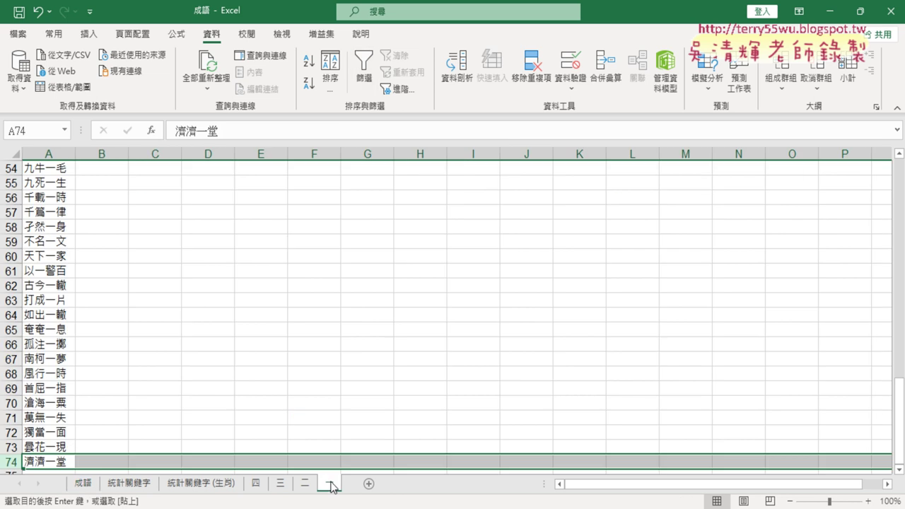
{"action": "scroll", "coordinate": [133, 366], "scroll_direction": "up", "scroll_amount": 2}
{"action": "scroll", "coordinate": [133, 367], "scroll_direction": "up", "scroll_amount": 7}
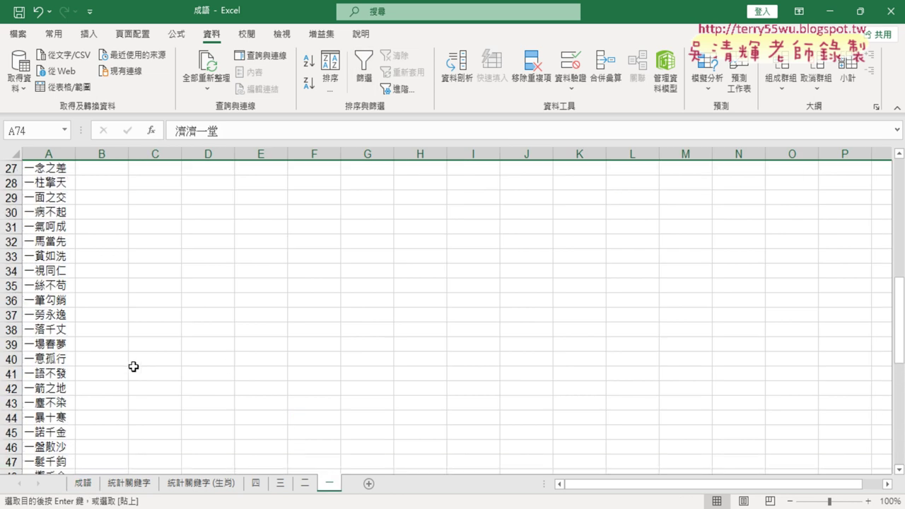
{"action": "scroll", "coordinate": [133, 367], "scroll_direction": "up", "scroll_amount": 8}
{"action": "scroll", "coordinate": [133, 367], "scroll_direction": "up", "scroll_amount": 1}
{"action": "left_click", "coordinate": [52, 166]}
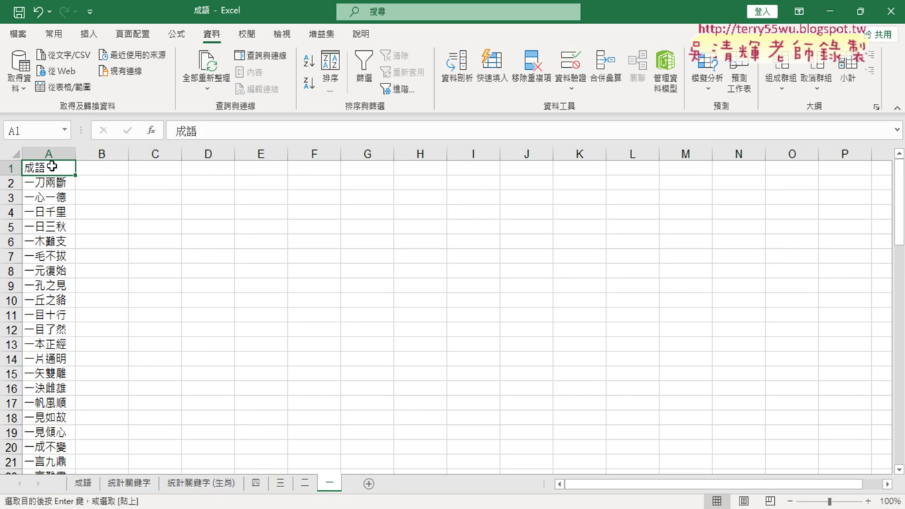
{"action": "key", "text": "ctrl+Down"}
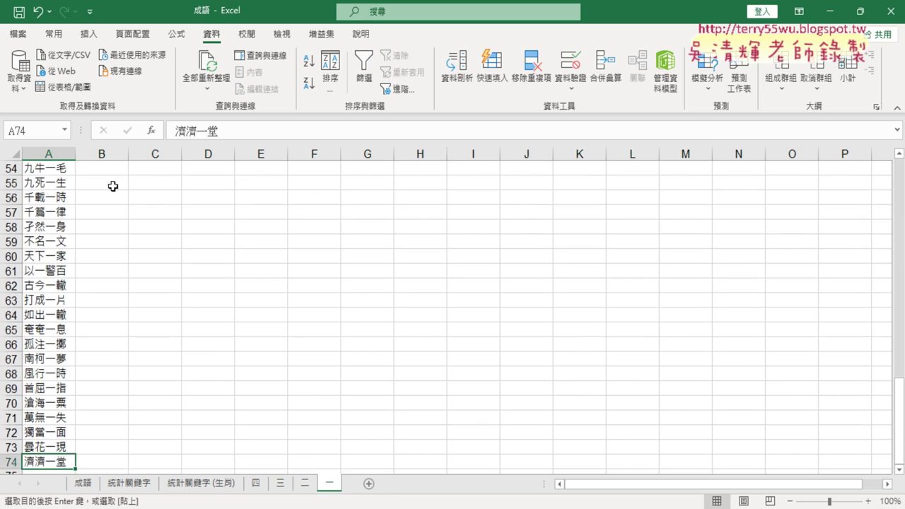
{"action": "key", "text": "ctrl+shift+Right"}
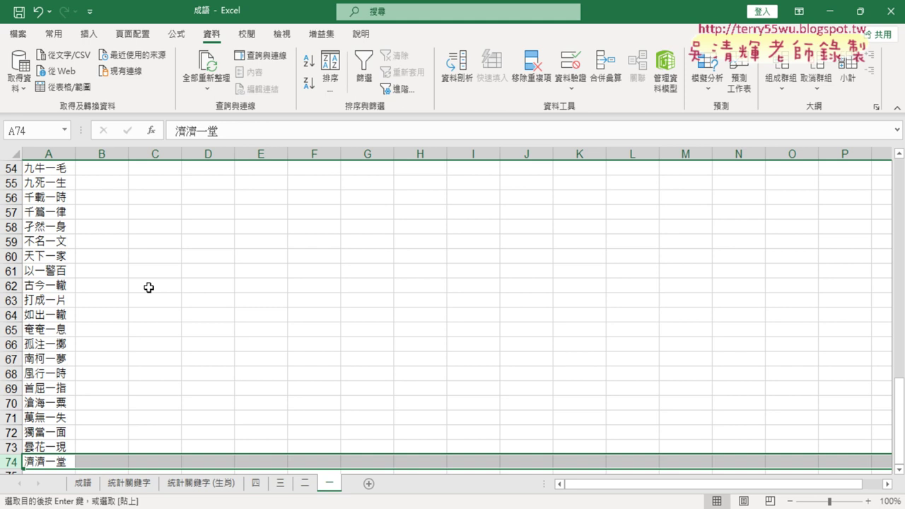
{"action": "left_click", "coordinate": [131, 486]}
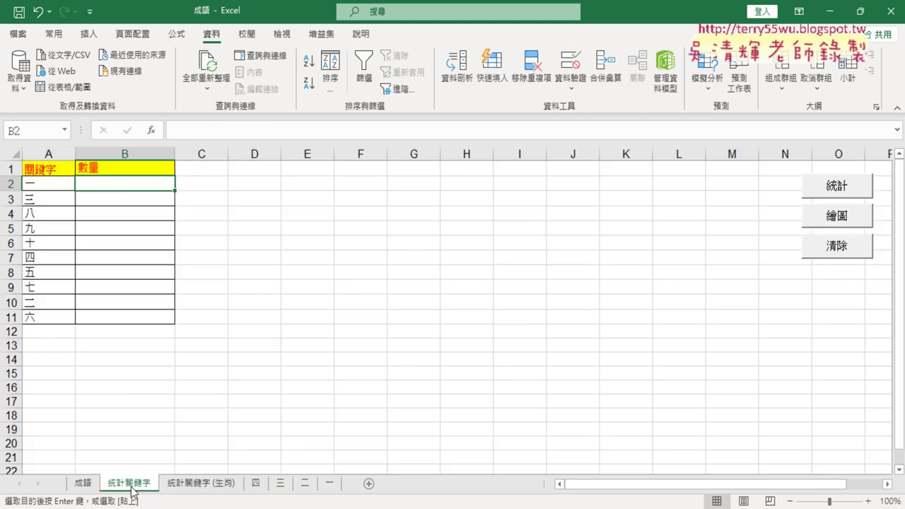
Enter 73 as the 數量 for 一 in B2 and return to the 成語 sheet.
{"action": "type", "text": "7"}
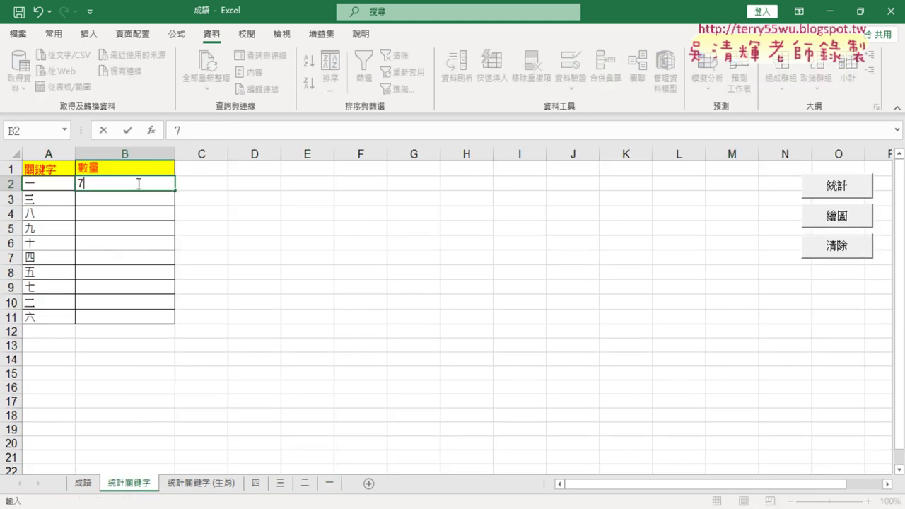
{"action": "type", "text": "3"}
{"action": "left_click", "coordinate": [44, 152]}
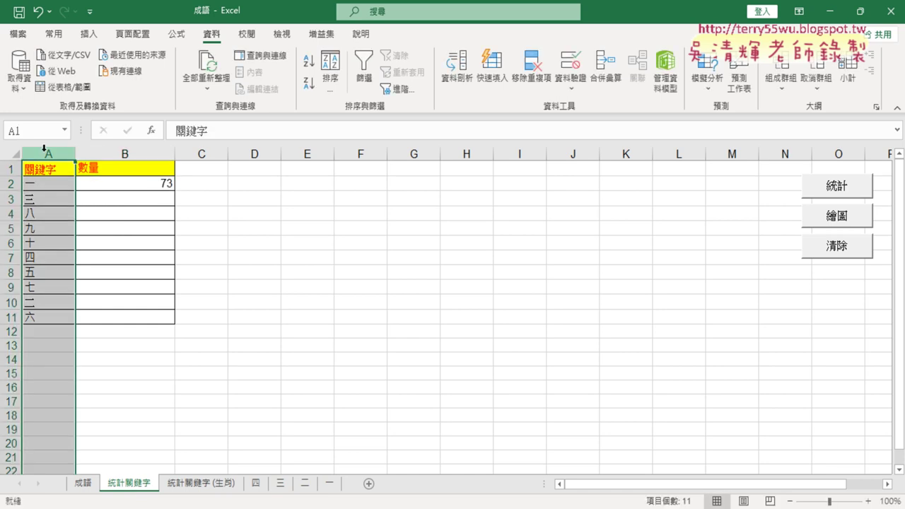
{"action": "left_click", "coordinate": [153, 185]}
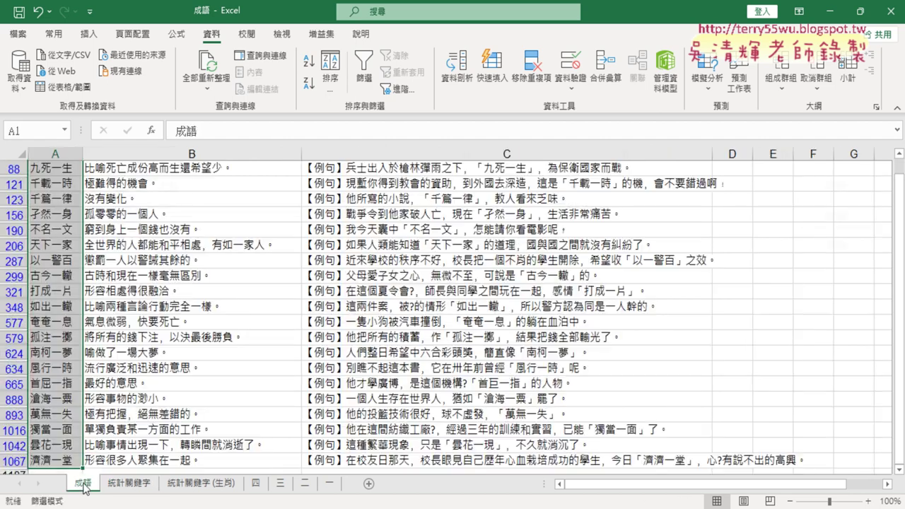
{"action": "left_click", "coordinate": [83, 483]}
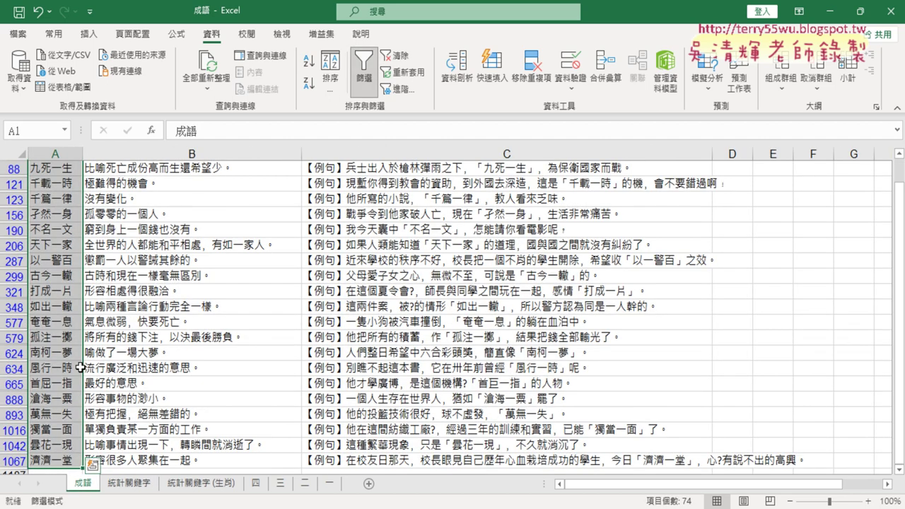
Inspect the 成語 column's Contains 一 filter dialog, cancel it, and return to 統計關鍵字.
{"action": "scroll", "coordinate": [696, 251], "scroll_direction": "up", "scroll_amount": 5}
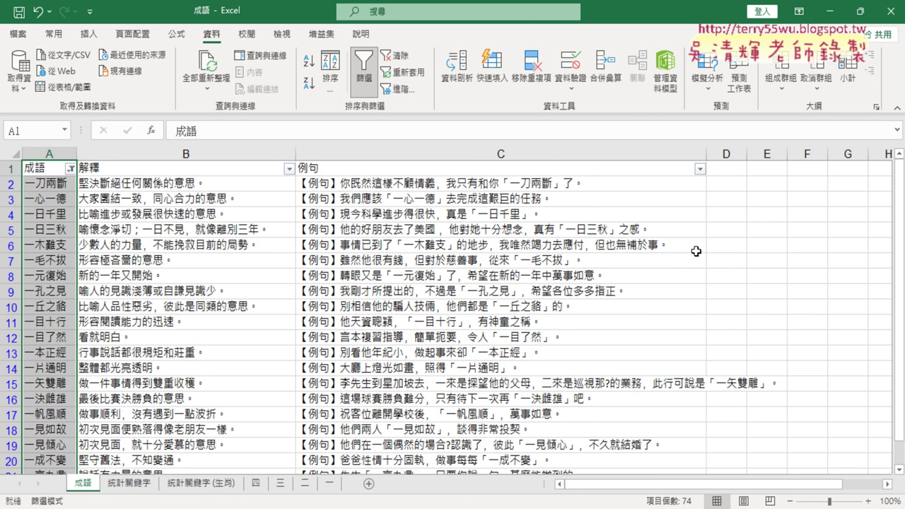
{"action": "left_click", "coordinate": [71, 169]}
{"action": "mouse_move", "coordinate": [92, 297]}
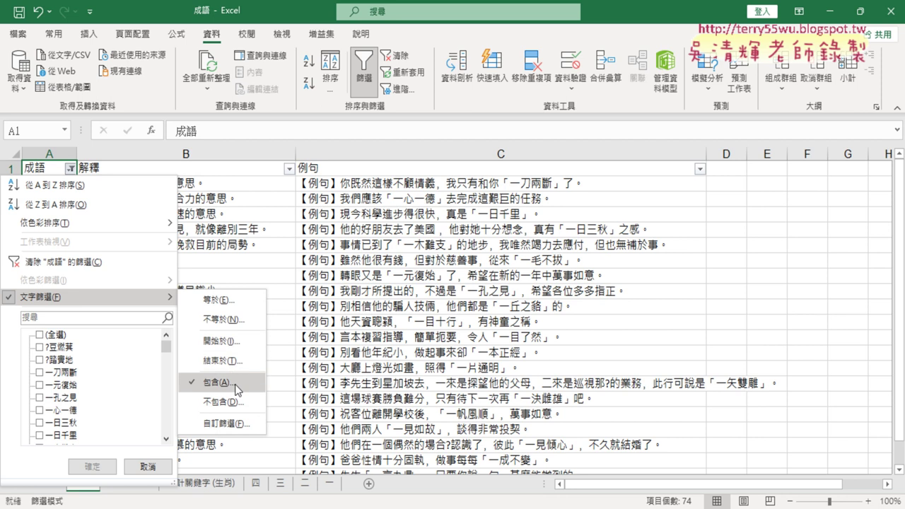
{"action": "left_click", "coordinate": [228, 382]}
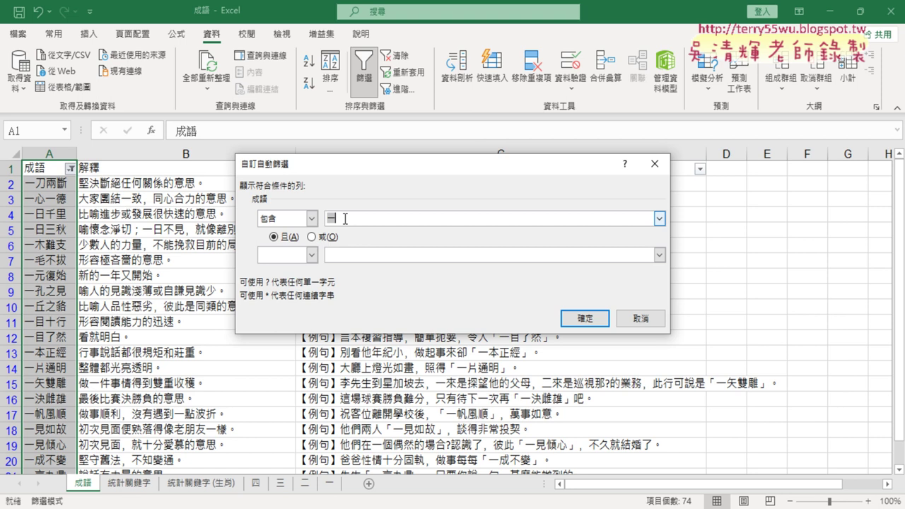
{"action": "left_click", "coordinate": [640, 319]}
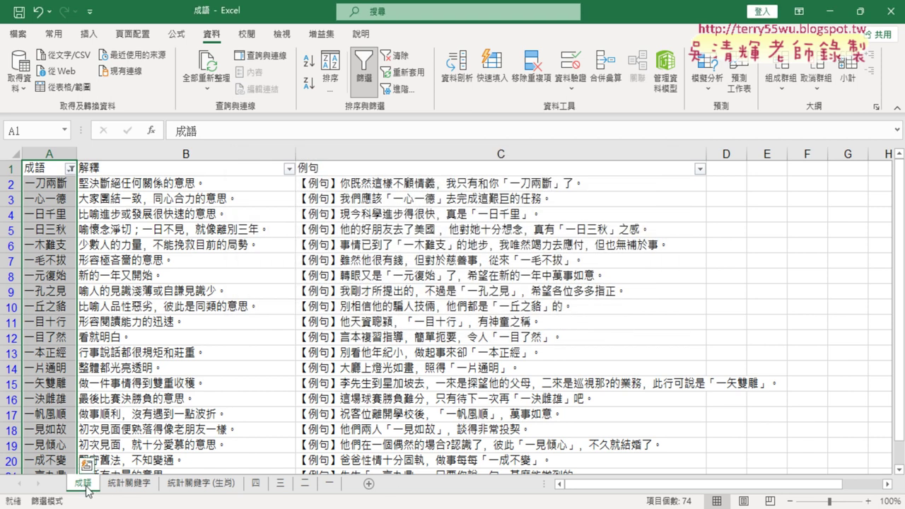
{"action": "left_click", "coordinate": [130, 484]}
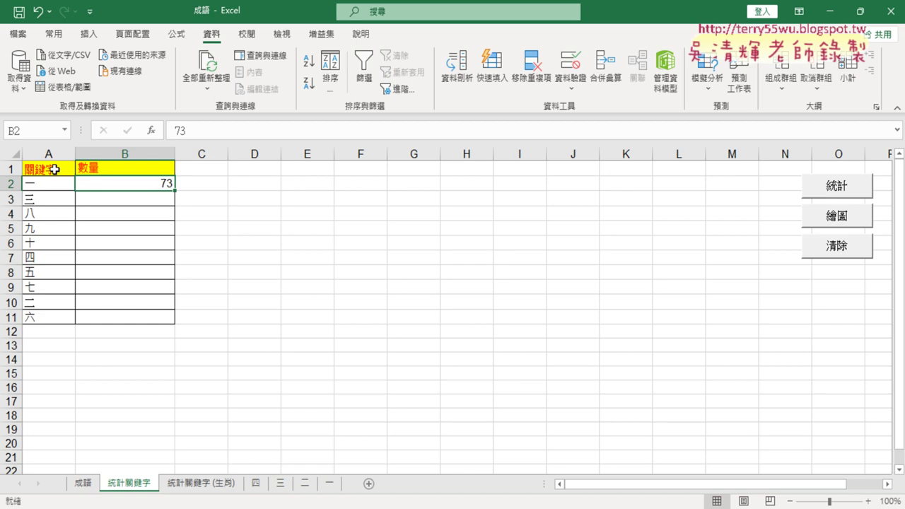
Run the 統計 button to fill all ten counts, then open B2's COUNTIF arguments.
{"action": "left_click", "coordinate": [54, 170]}
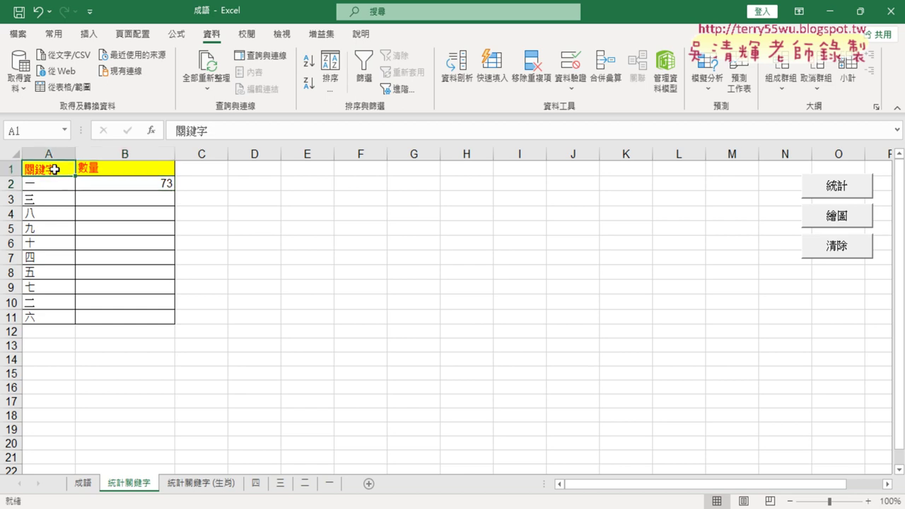
{"action": "left_click", "coordinate": [849, 187]}
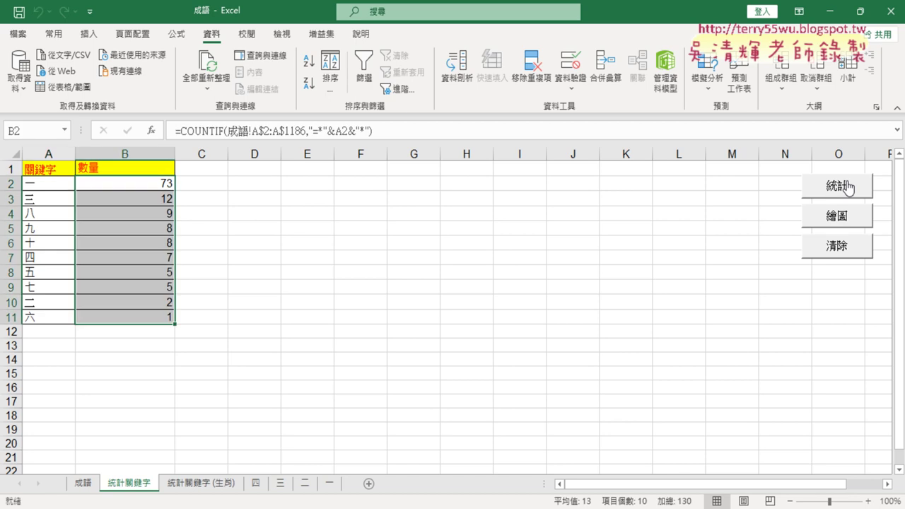
{"action": "left_click", "coordinate": [151, 184]}
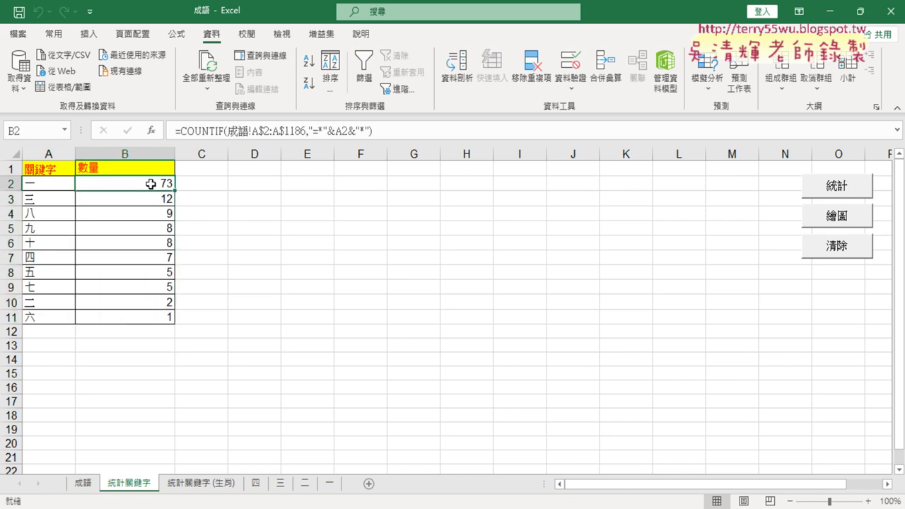
{"action": "left_click", "coordinate": [210, 132]}
{"action": "left_click", "coordinate": [151, 131]}
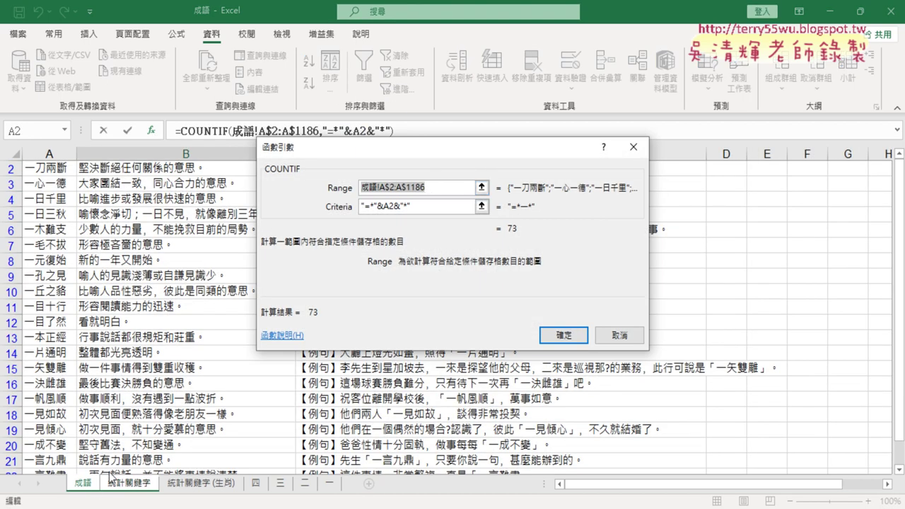
Replace B2's COUNTIF criteria with a plain A2 reference, placing the caret before it.
{"action": "left_click", "coordinate": [427, 208]}
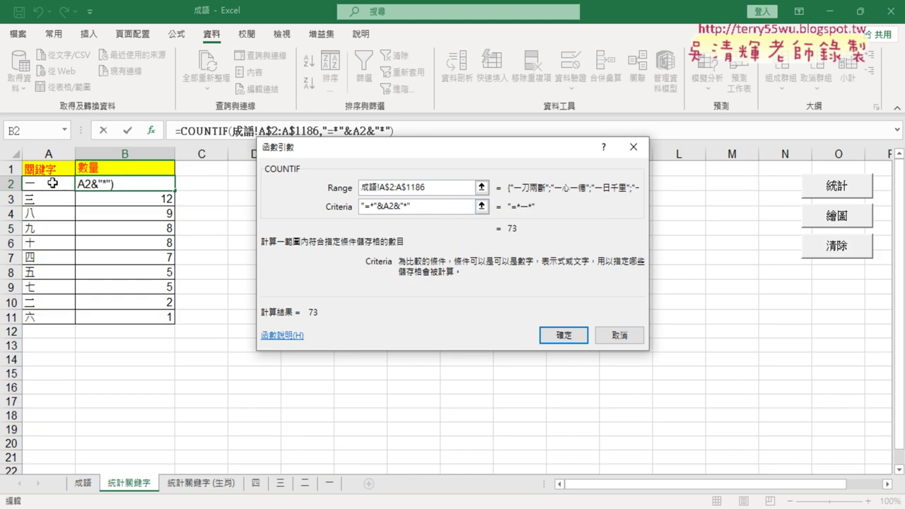
{"action": "left_click_drag", "start_coordinate": [420, 207], "coordinate": [361, 207]}
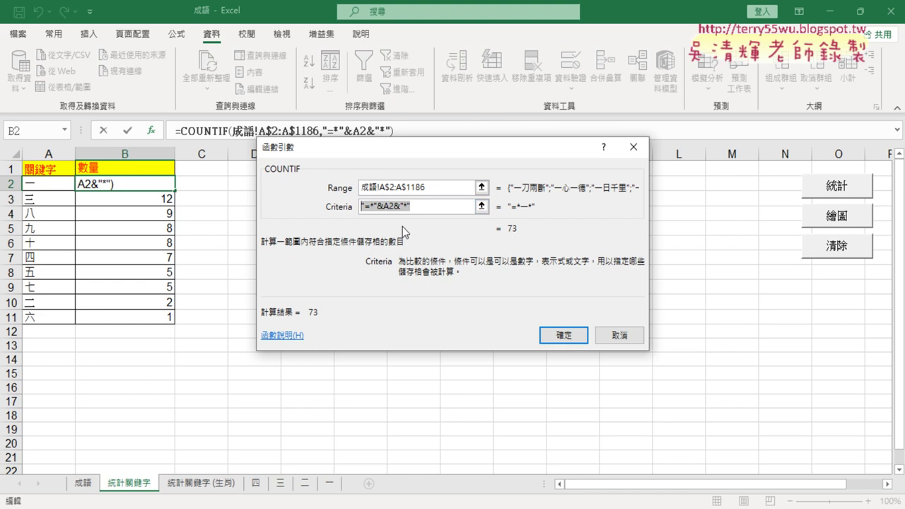
{"action": "key", "text": "Delete"}
{"action": "left_click", "coordinate": [36, 186]}
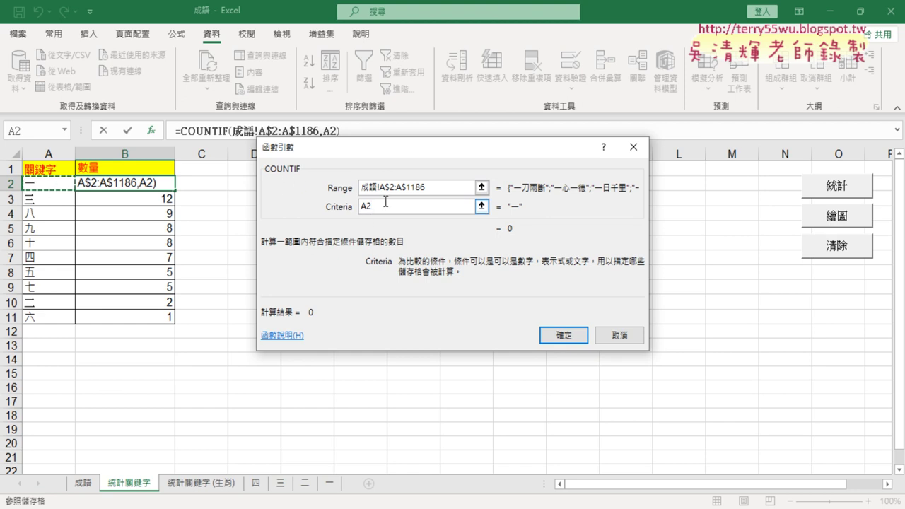
{"action": "left_click", "coordinate": [362, 207]}
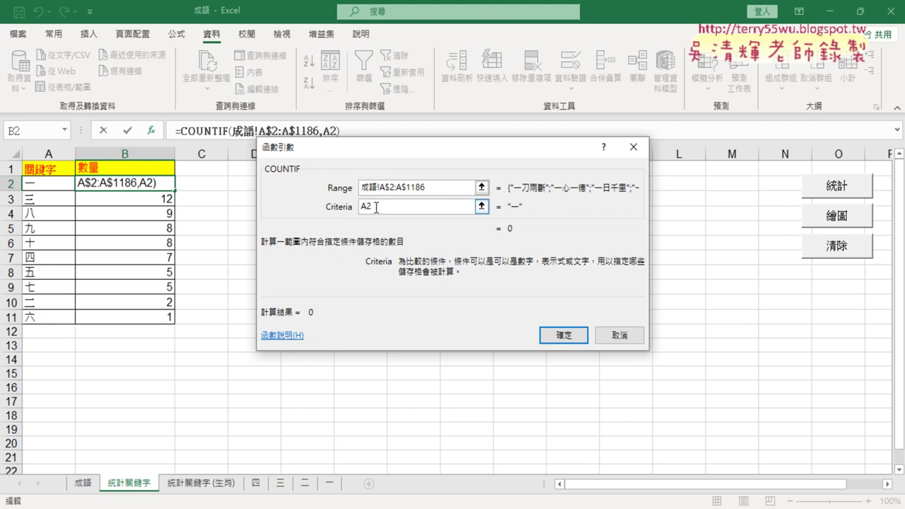
Rebuild the start of the Criteria box as "=*"& before A2.
{"action": "type", "text": "\""}
{"action": "key", "text": "BackSpace"}
{"action": "type", "text": "\"\""}
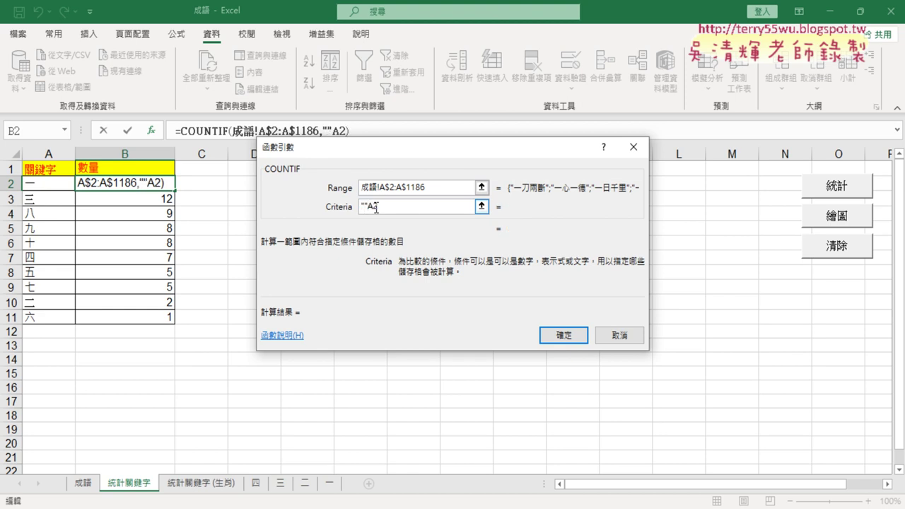
{"action": "type", "text": "&"}
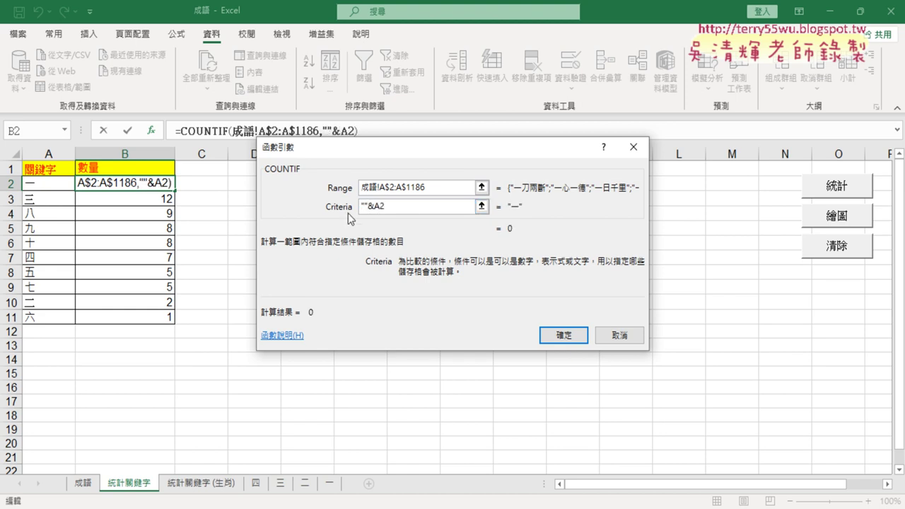
{"action": "left_click", "coordinate": [363, 206]}
{"action": "type", "text": "儿"}
{"action": "key", "text": "BackSpace"}
{"action": "type", "text": "="}
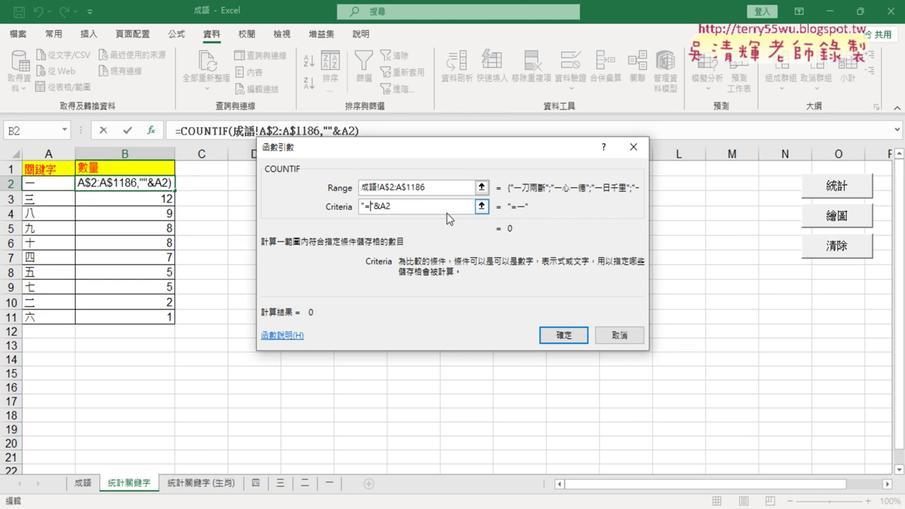
{"action": "type", "text": "*"}
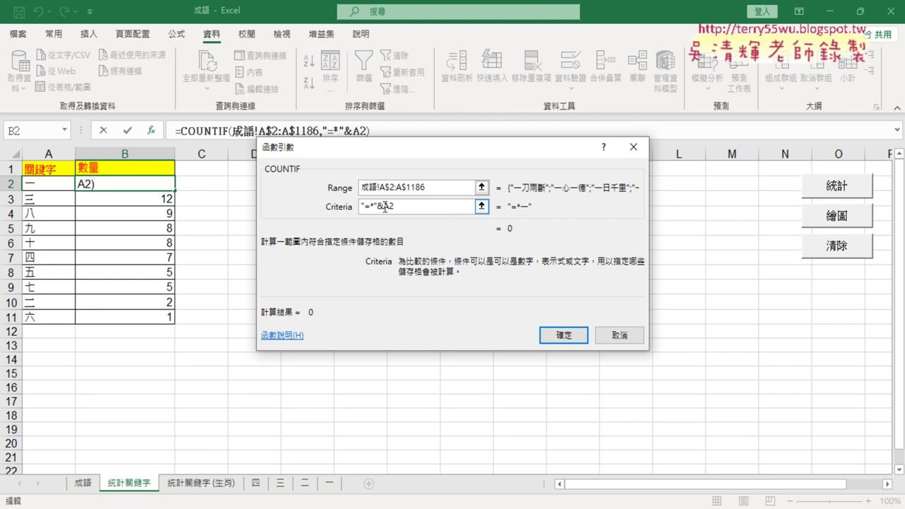
Append &"*" so Criteria reads "=*"&A2&"*", then confirm to get 73.
{"action": "left_click_drag", "start_coordinate": [377, 207], "coordinate": [360, 207]}
{"action": "left_click", "coordinate": [373, 206]}
{"action": "double_click", "coordinate": [391, 207]}
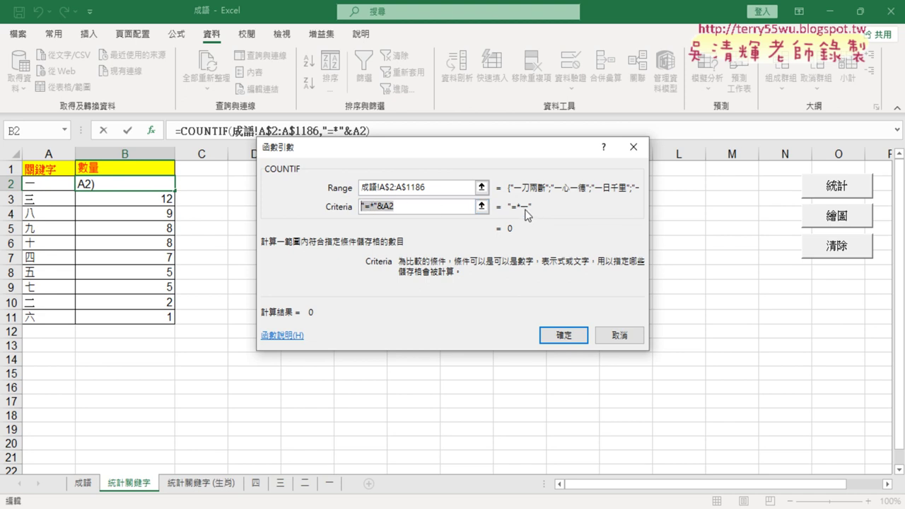
{"action": "left_click", "coordinate": [403, 207]}
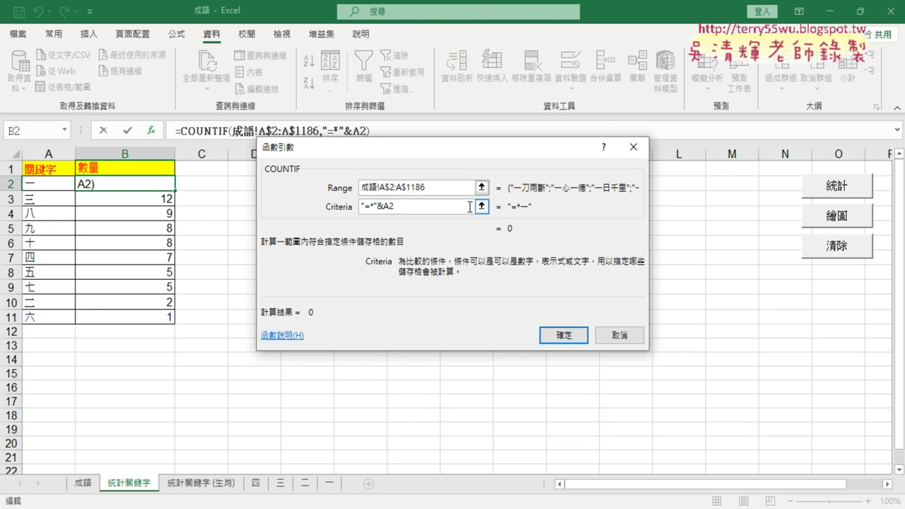
{"action": "type", "text": "&\""}
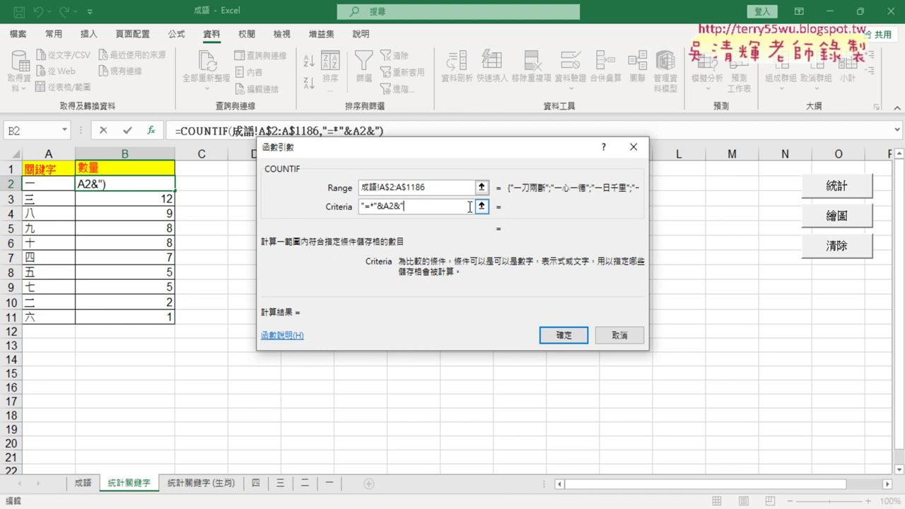
{"action": "type", "text": "\"*"}
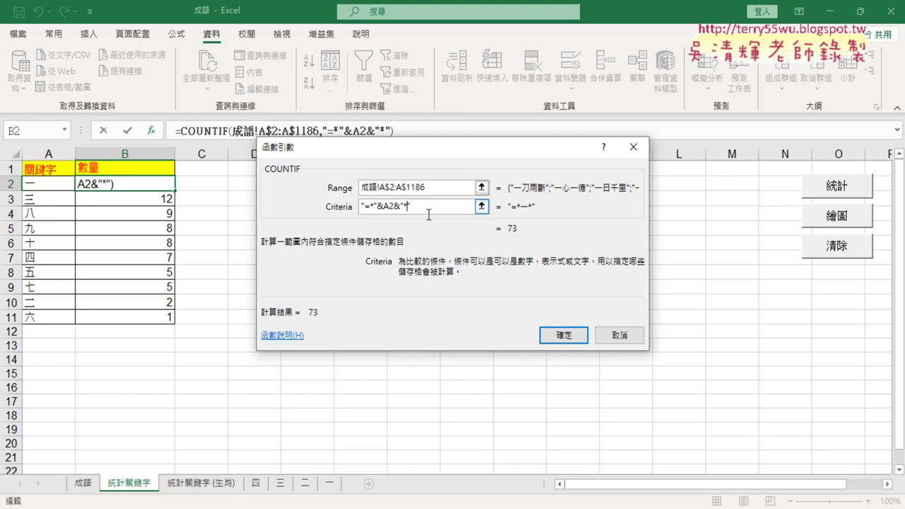
{"action": "left_click_drag", "start_coordinate": [400, 206], "coordinate": [423, 205]}
{"action": "left_click", "coordinate": [565, 337]}
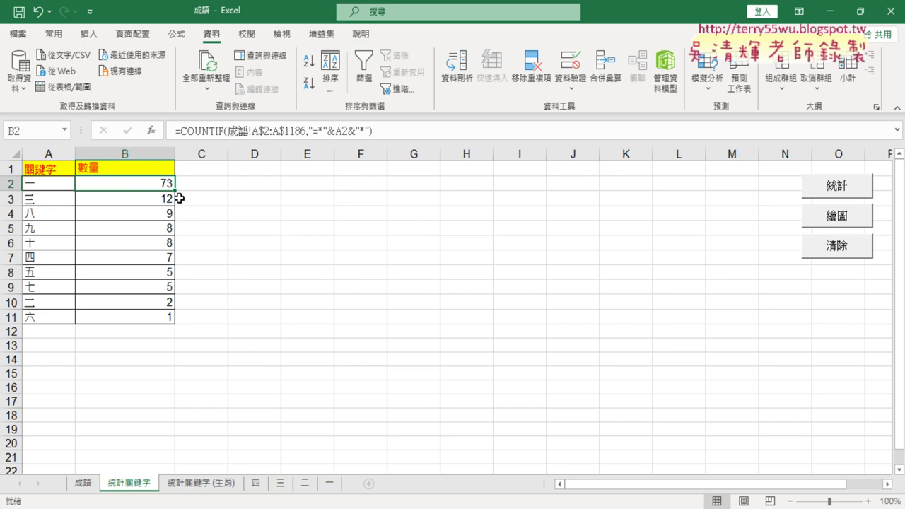
Fill B2's COUNTIF down to B11 and sort the keywords ascending.
{"action": "left_click_drag", "start_coordinate": [175, 191], "coordinate": [179, 325]}
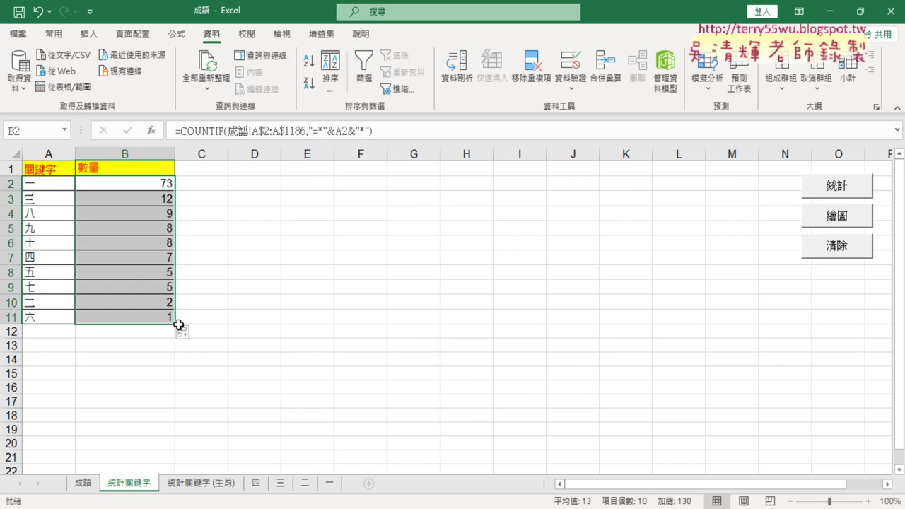
{"action": "left_click", "coordinate": [39, 172]}
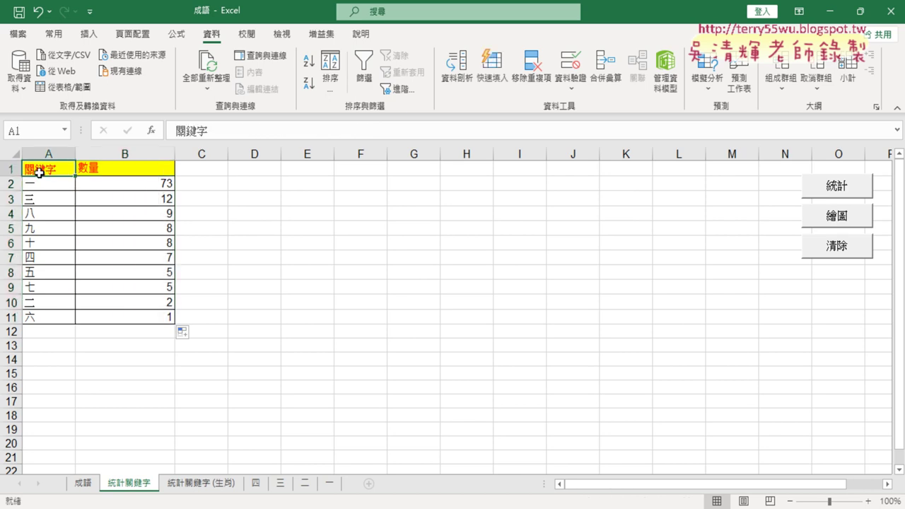
{"action": "left_click", "coordinate": [309, 66]}
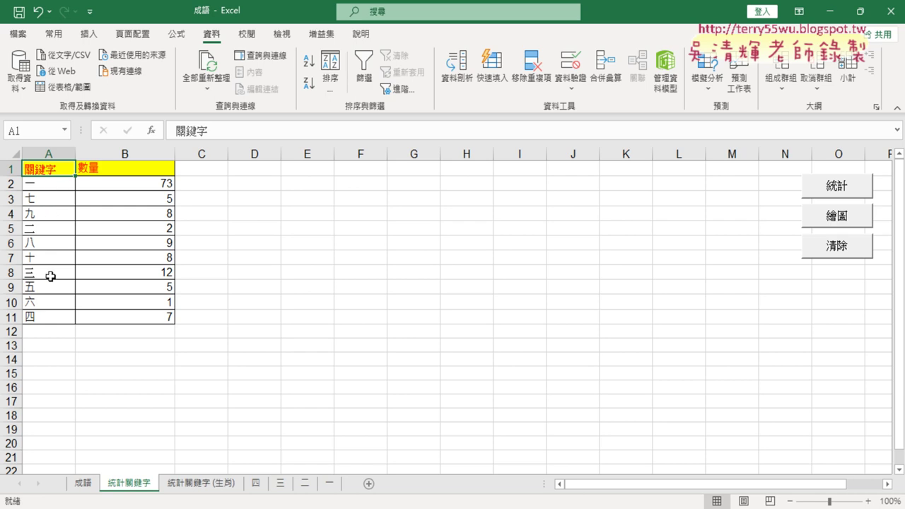
Sort the table by 數量 from largest to smallest, with 一 (73) on top.
{"action": "left_click", "coordinate": [144, 165]}
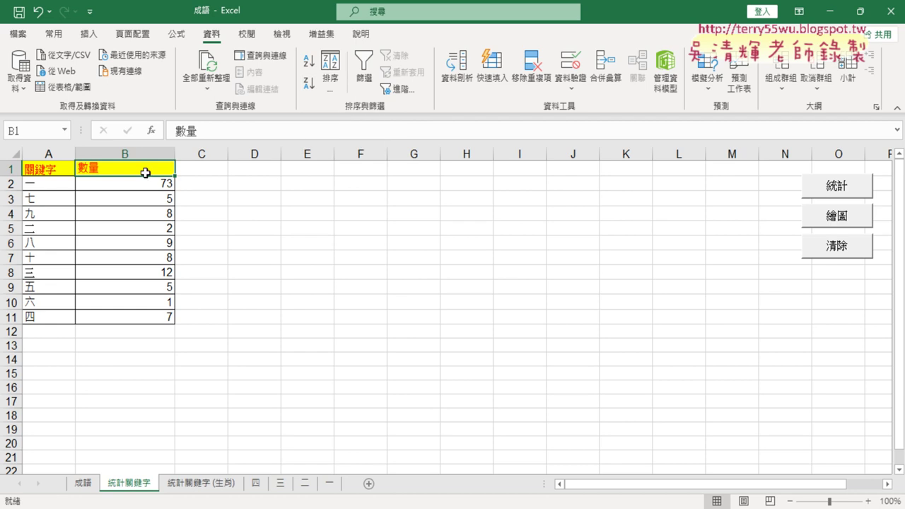
{"action": "left_click", "coordinate": [309, 85]}
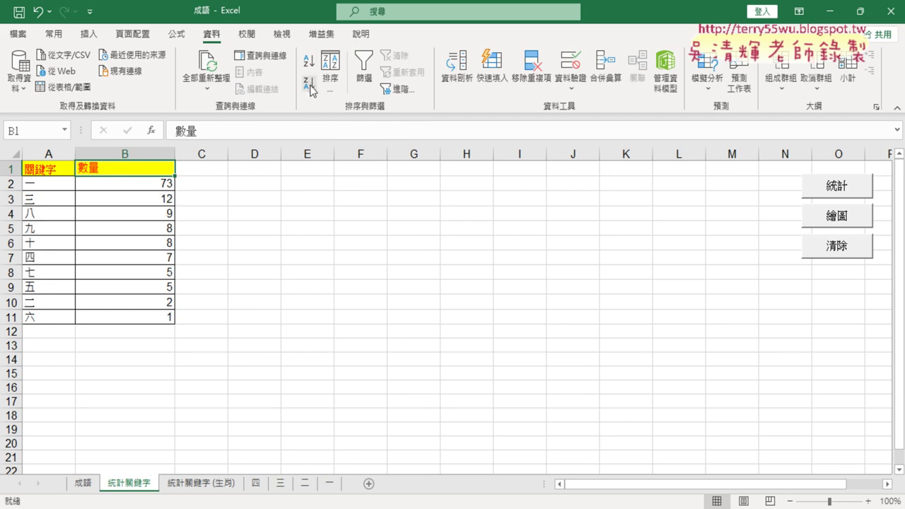
{"action": "left_click", "coordinate": [145, 184]}
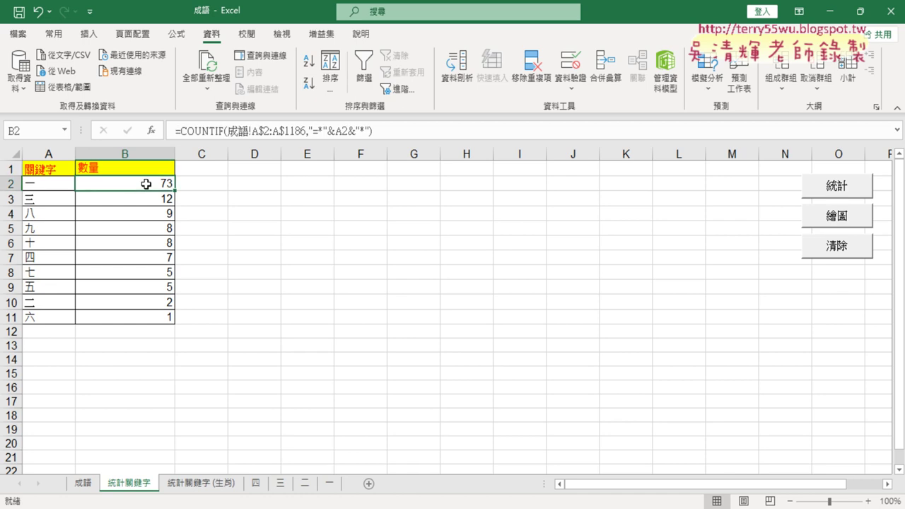
{"action": "double_click", "coordinate": [146, 184]}
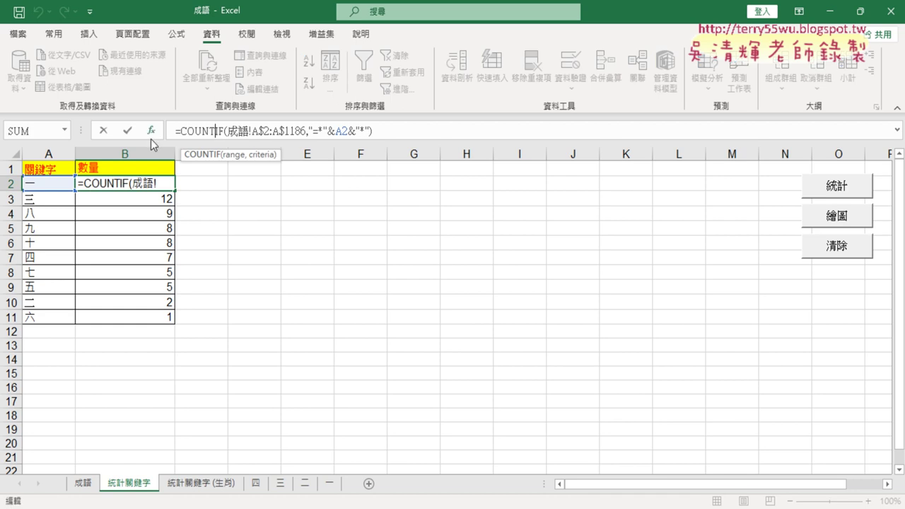
{"action": "left_click", "coordinate": [151, 130]}
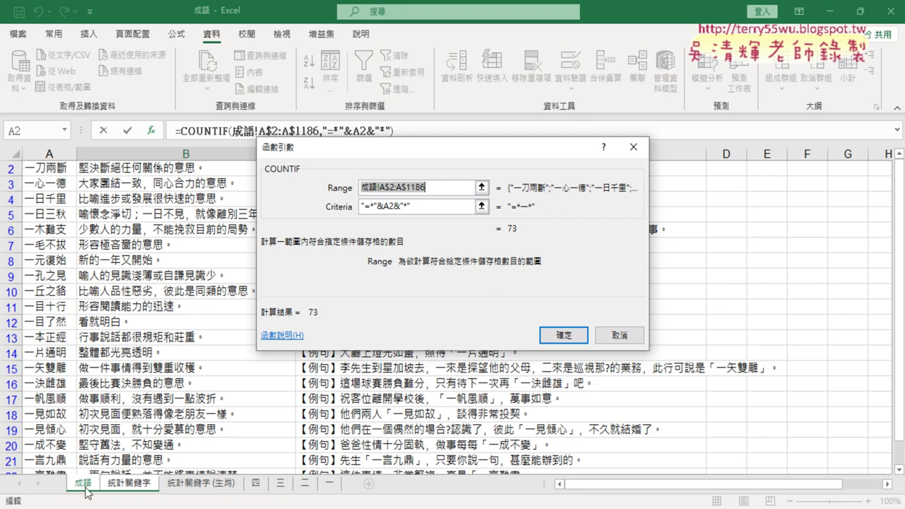
{"action": "left_click", "coordinate": [424, 190]}
{"action": "left_click_drag", "start_coordinate": [423, 190], "coordinate": [380, 190]}
{"action": "left_click", "coordinate": [619, 335]}
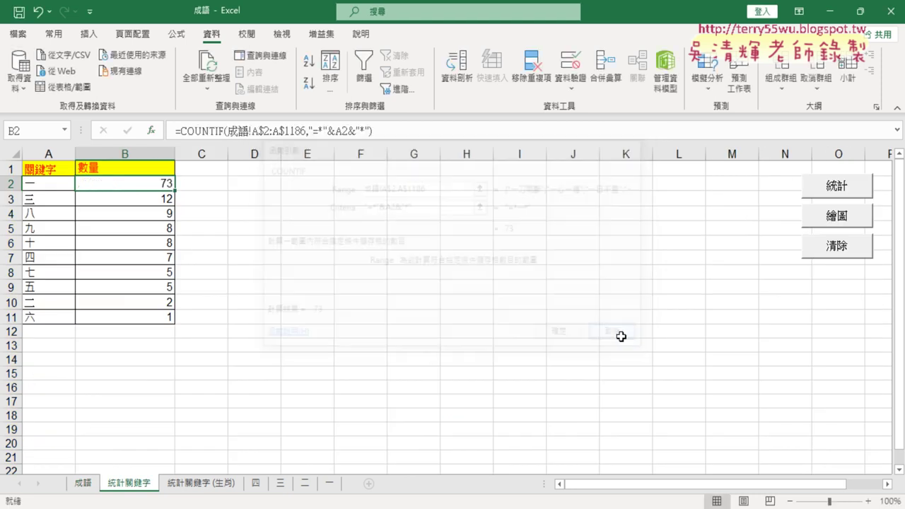
Go to the 成語 sheet, turn off its AutoFilter, and select A1.
{"action": "left_click", "coordinate": [82, 484]}
{"action": "scroll", "coordinate": [281, 320], "scroll_direction": "up", "scroll_amount": 1}
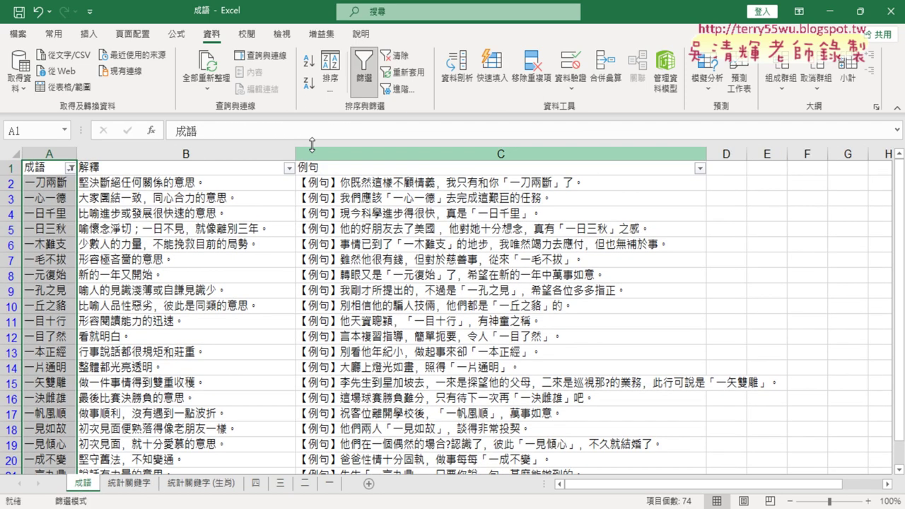
{"action": "left_click", "coordinate": [364, 70]}
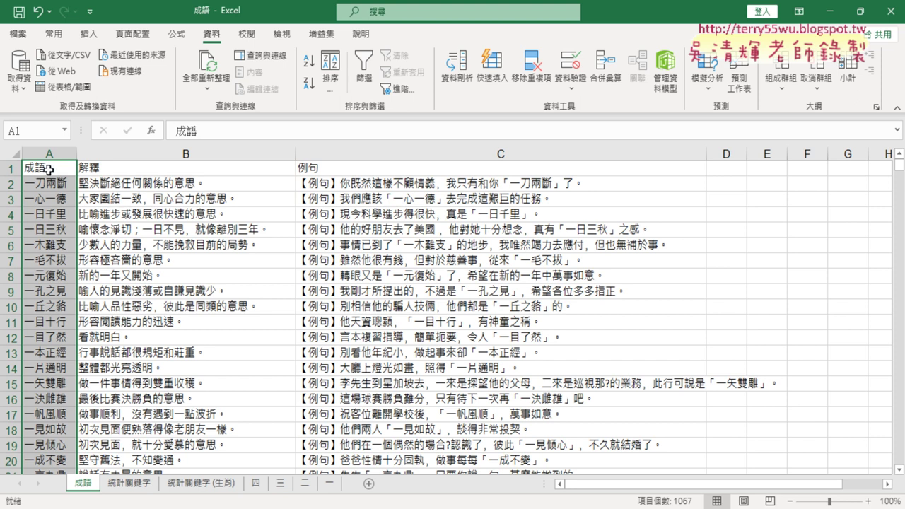
{"action": "left_click", "coordinate": [48, 167]}
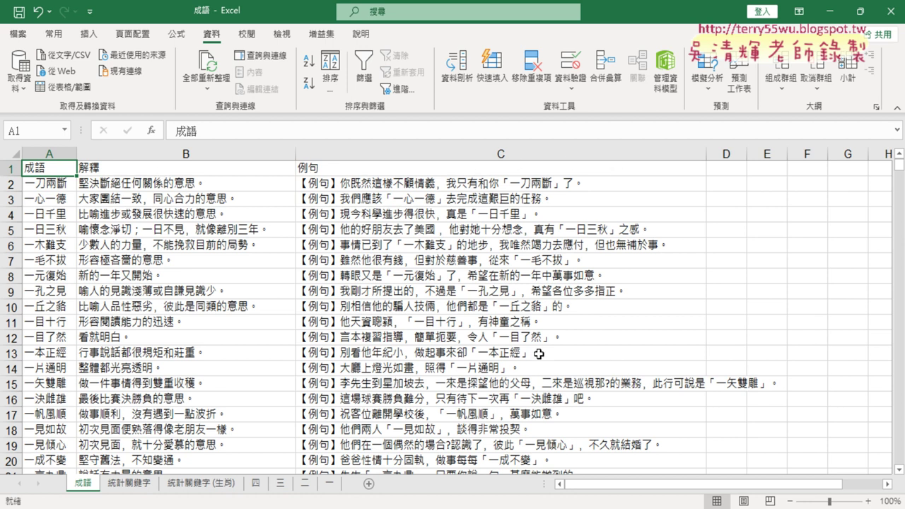
Select the idiom table and jump to the name 成語 through the Name Box.
{"action": "key", "text": "ctrl+shift+Right"}
{"action": "key", "text": "ctrl+shift+Down"}
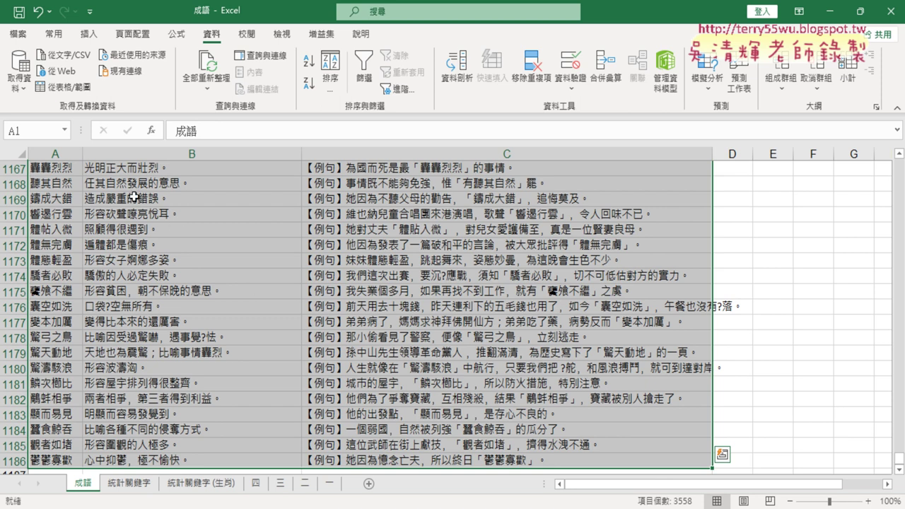
{"action": "left_click", "coordinate": [33, 130]}
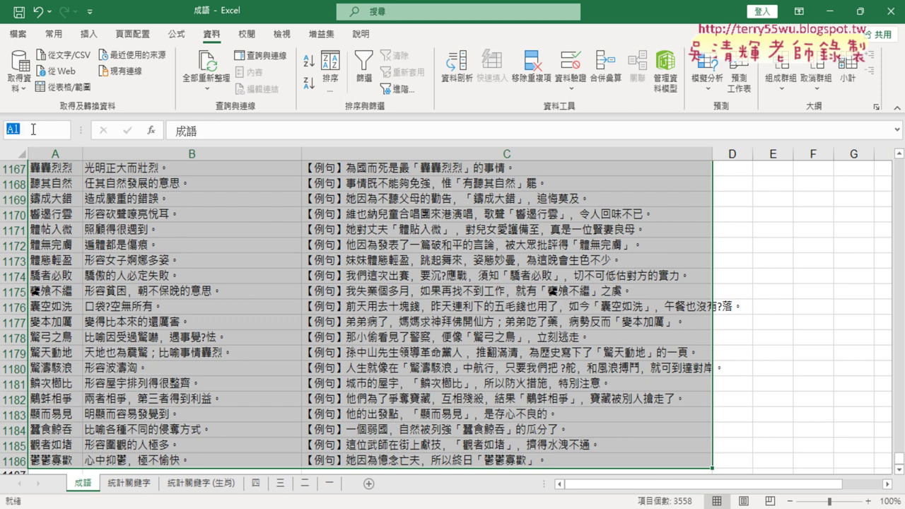
{"action": "key", "text": "BackSpace"}
{"action": "key", "text": "BackSpace"}
{"action": "type", "text": "成"}
{"action": "type", "text": "語"}
{"action": "key", "text": "Return"}
{"action": "key", "text": "Return"}
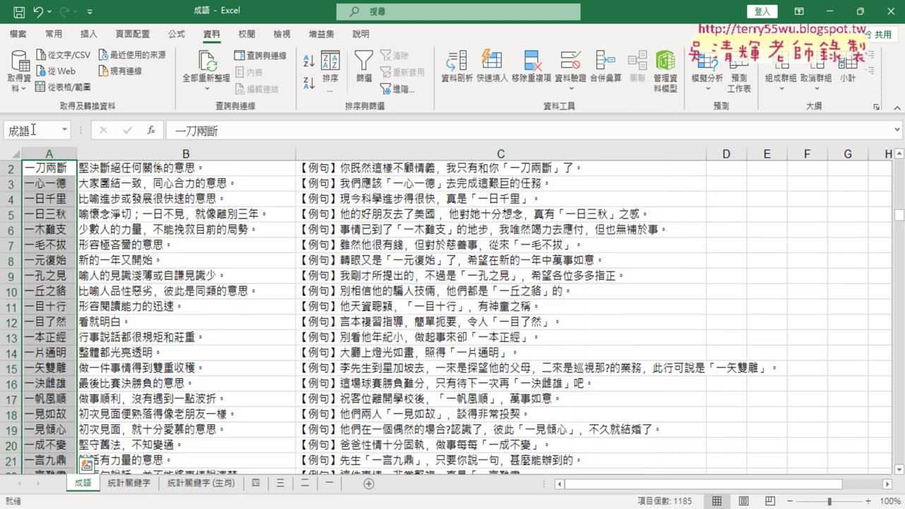
Reselect the idiom table from A1 down to row 1186 and scroll back to the top.
{"action": "scroll", "coordinate": [59, 222], "scroll_direction": "up", "scroll_amount": 1}
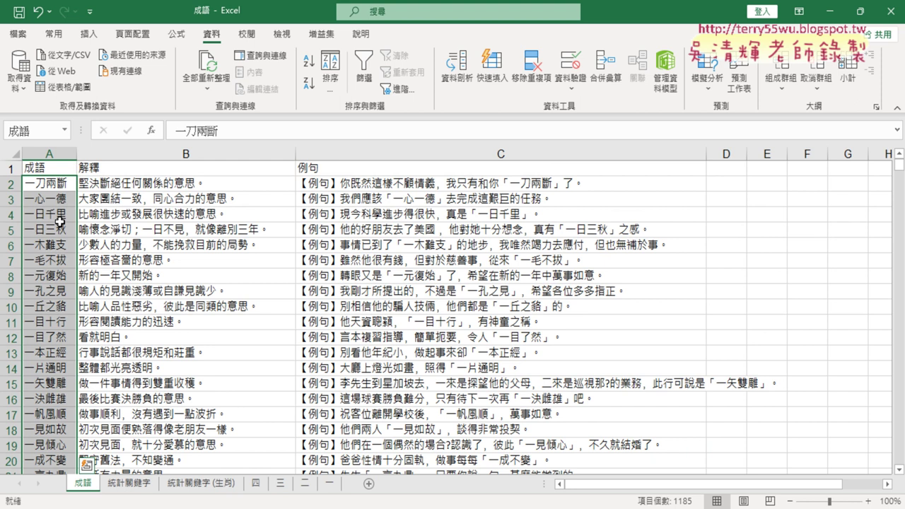
{"action": "left_click", "coordinate": [54, 165]}
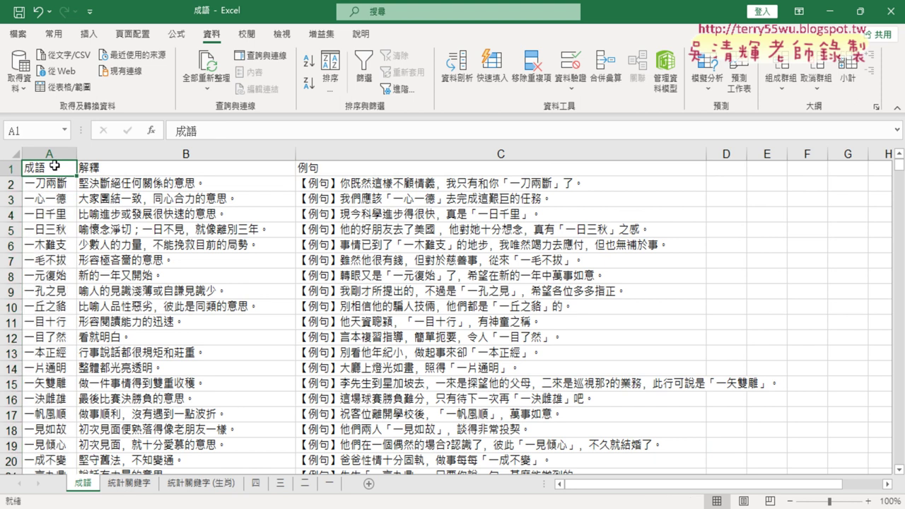
{"action": "key", "text": "ctrl+shift+Right"}
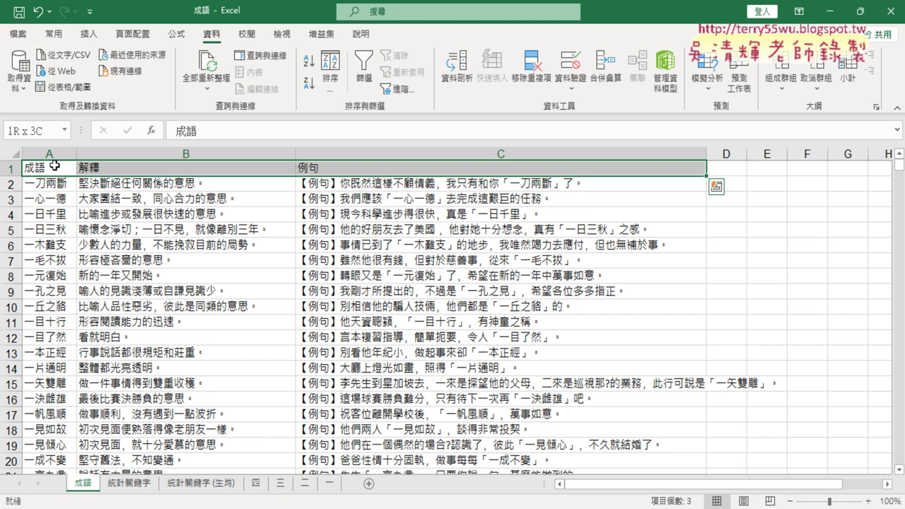
{"action": "key", "text": "ctrl+shift+Down"}
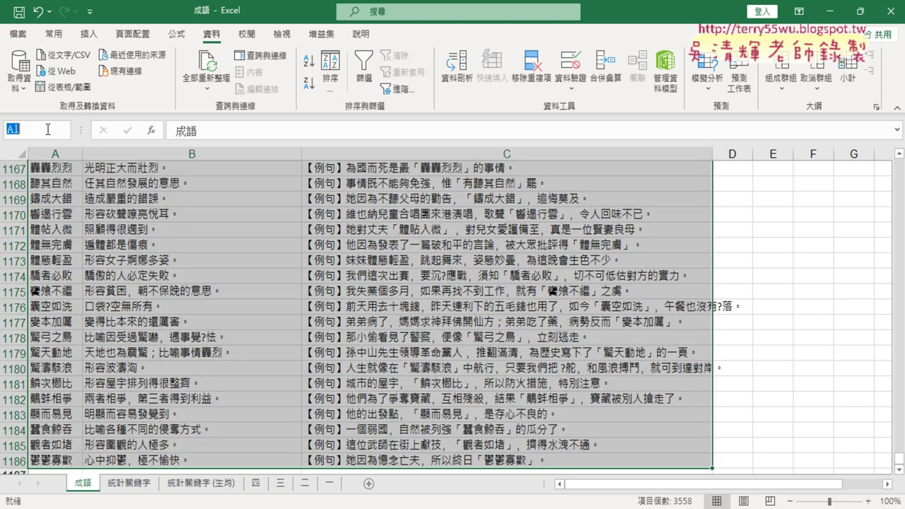
{"action": "scroll", "coordinate": [132, 257], "scroll_direction": "up", "scroll_amount": 5}
{"action": "scroll", "coordinate": [132, 258], "scroll_direction": "up", "scroll_amount": 7}
{"action": "scroll", "coordinate": [132, 257], "scroll_direction": "up", "scroll_amount": 8}
{"action": "scroll", "coordinate": [132, 257], "scroll_direction": "up", "scroll_amount": 8}
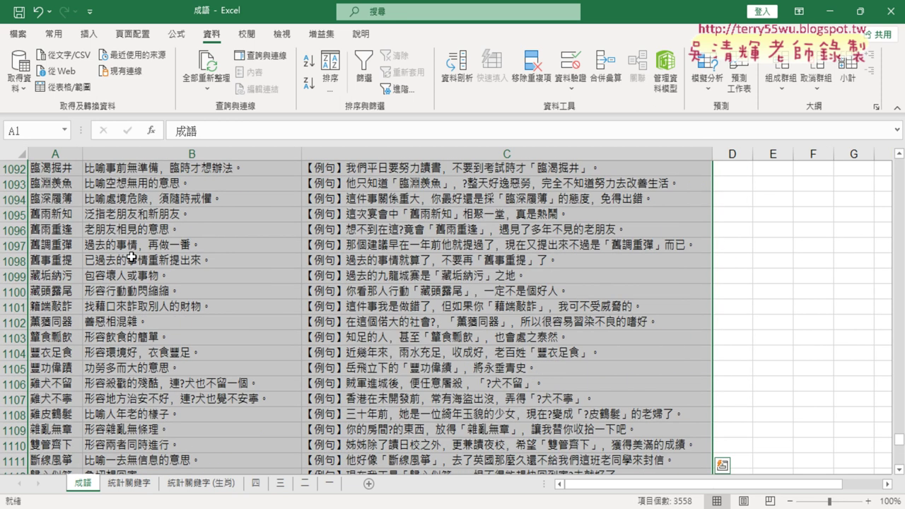
{"action": "scroll", "coordinate": [132, 257], "scroll_direction": "up", "scroll_amount": 5}
{"action": "left_click_drag", "start_coordinate": [899, 434], "coordinate": [892, 142]}
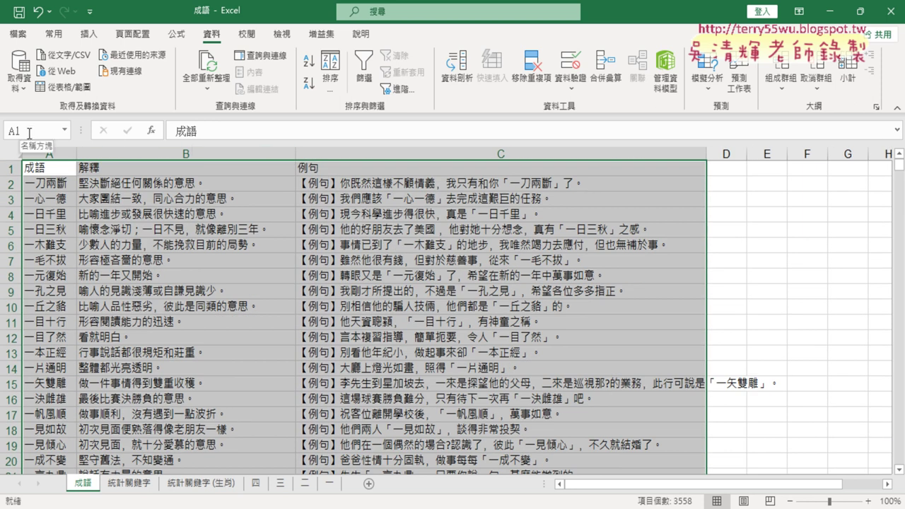
Enter 成語 in the Name Box again to select A2:A1186.
{"action": "left_click", "coordinate": [29, 133]}
{"action": "type", "text": "ㄔ"}
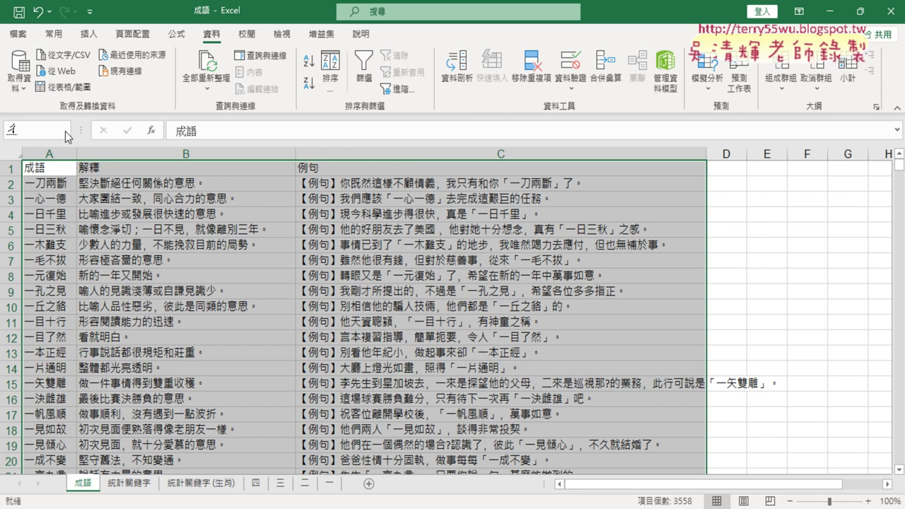
{"action": "type", "text": "ㄥˊㄩ"}
{"action": "type", "text": "ˇ"}
{"action": "key", "text": "Return"}
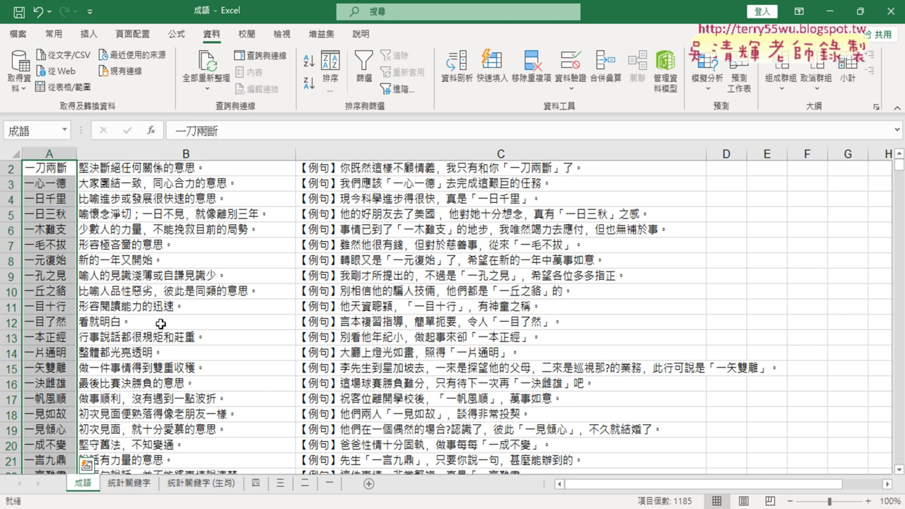
{"action": "scroll", "coordinate": [158, 322], "scroll_direction": "up", "scroll_amount": 1}
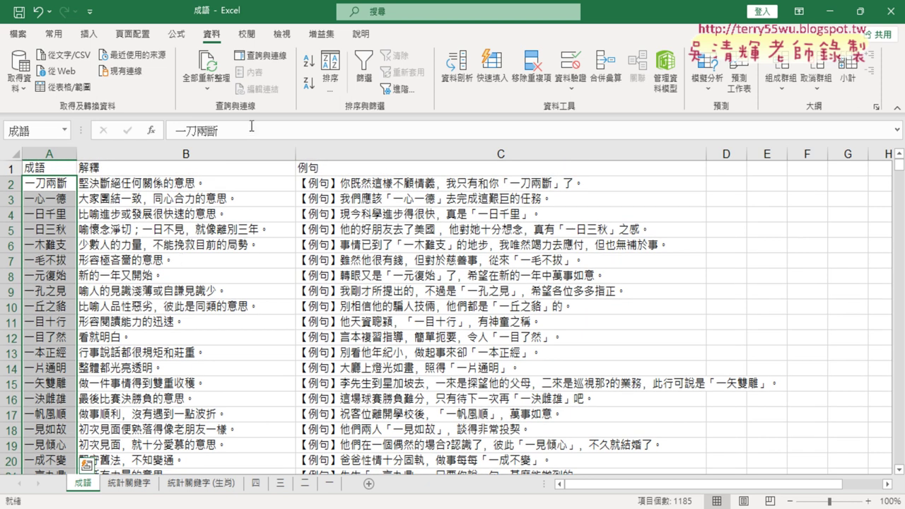
{"action": "left_click", "coordinate": [179, 37]}
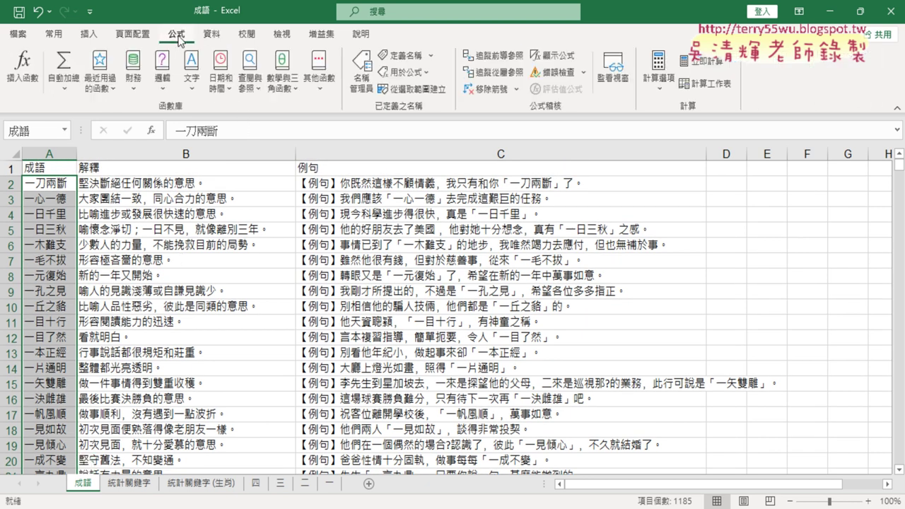
Check the list of defined names, then return to the 統計關鍵字 sheet.
{"action": "left_click", "coordinate": [363, 83]}
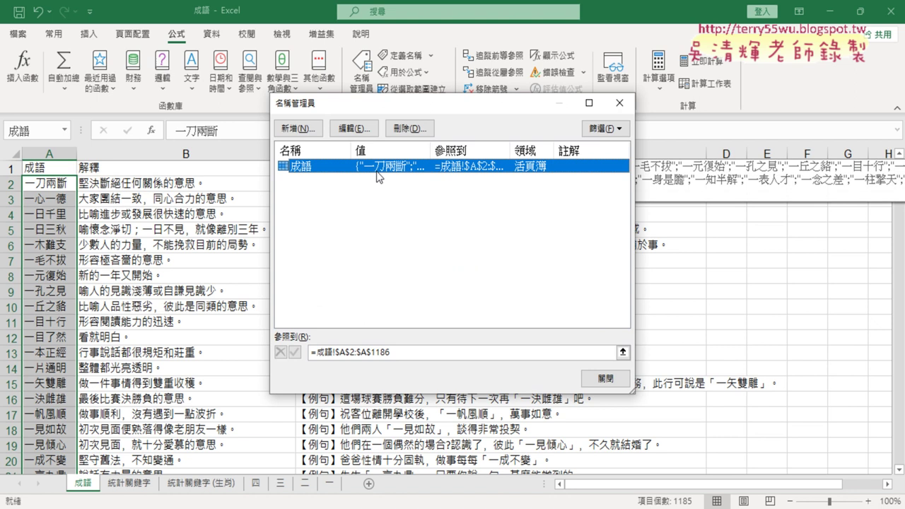
{"action": "left_click", "coordinate": [605, 379]}
{"action": "left_click", "coordinate": [124, 486]}
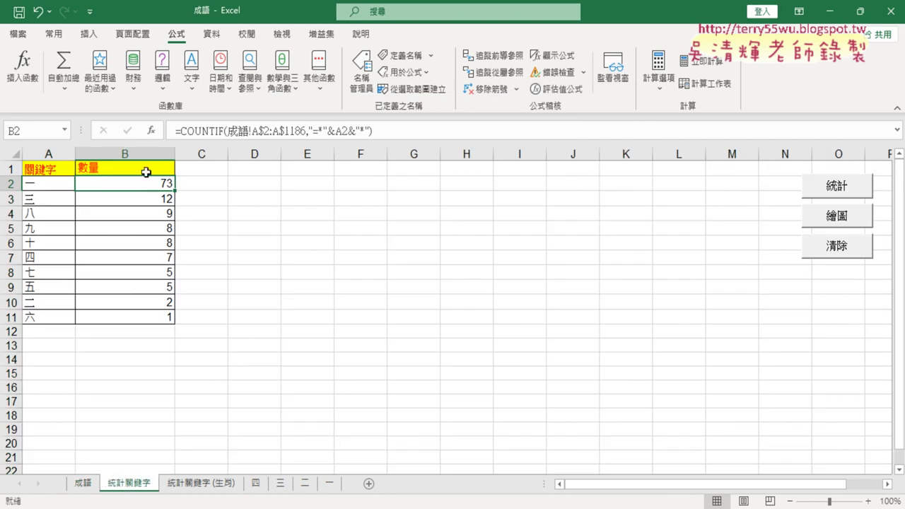
Replace B2's COUNTIF range with the defined name 成語, still returning 73.
{"action": "left_click", "coordinate": [190, 132]}
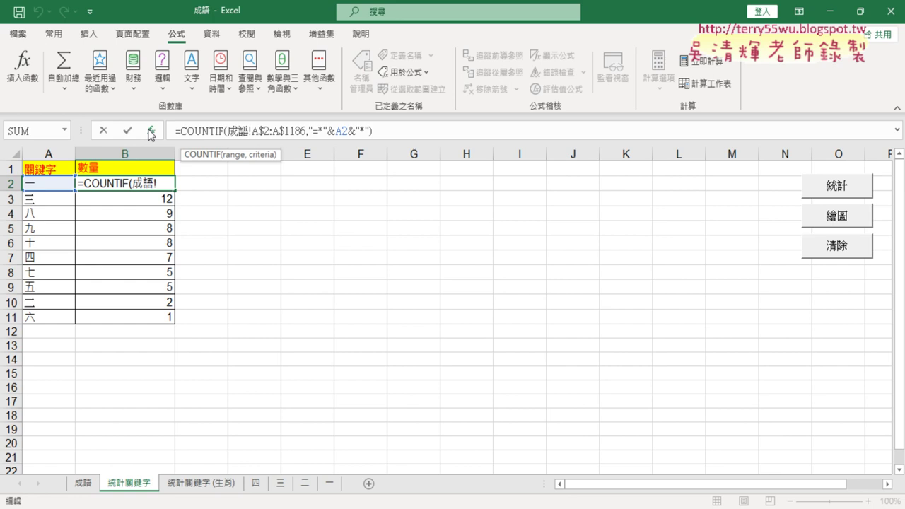
{"action": "left_click", "coordinate": [151, 131]}
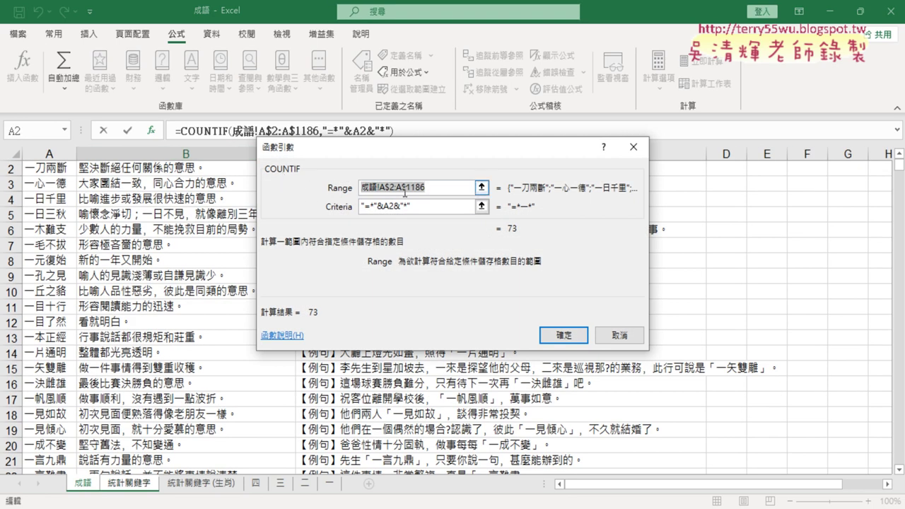
{"action": "key", "text": "Delete"}
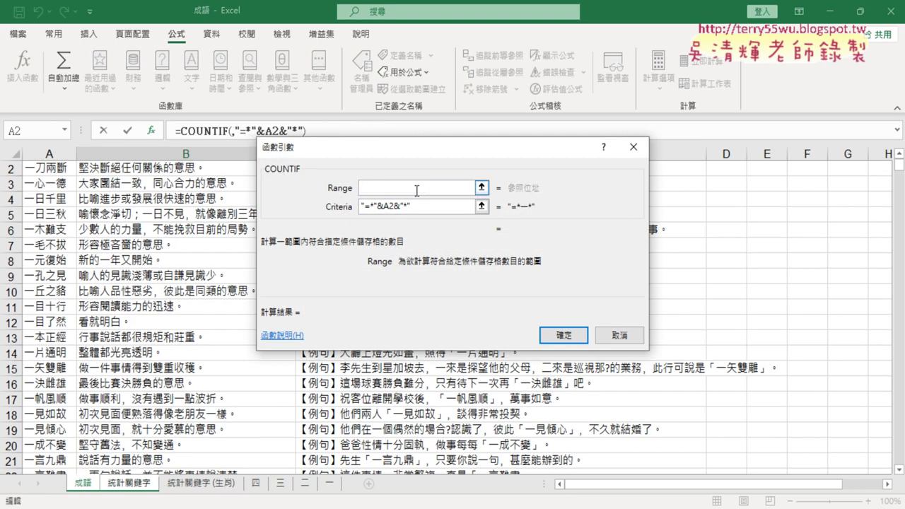
{"action": "key", "text": "F3"}
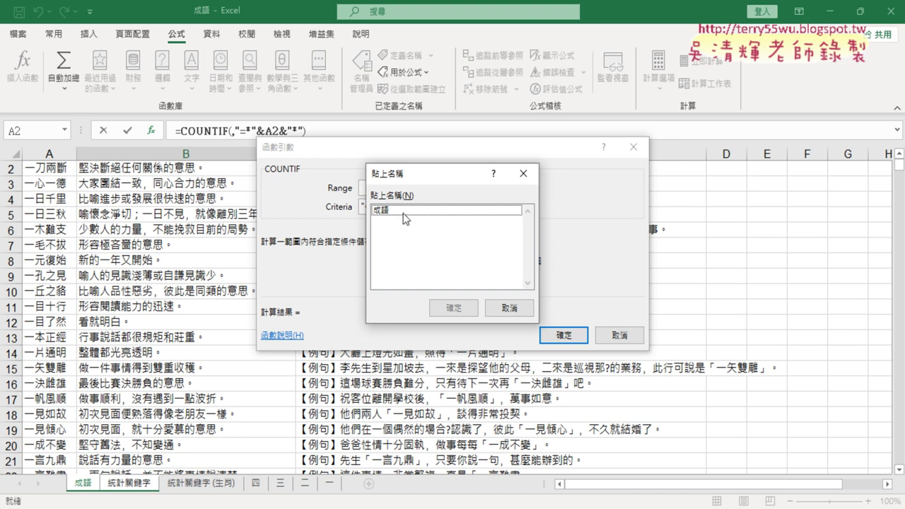
{"action": "left_click", "coordinate": [407, 211]}
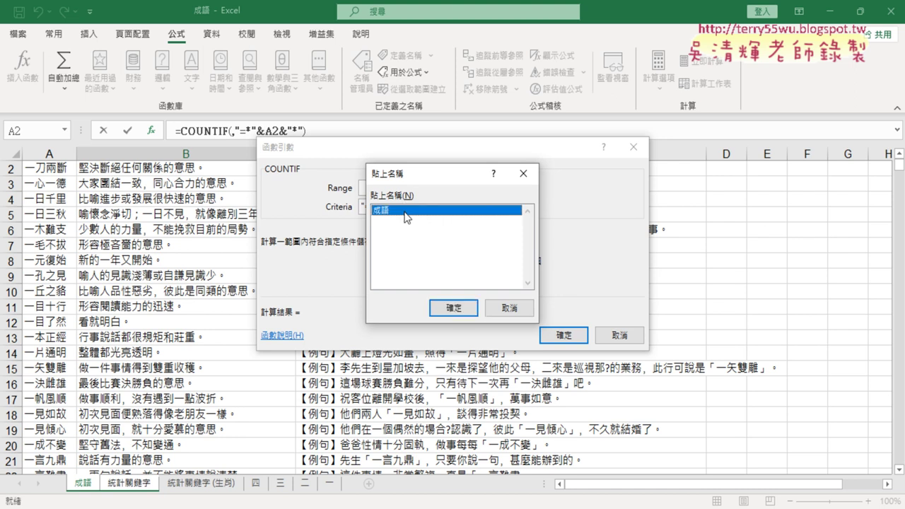
{"action": "left_click", "coordinate": [453, 305]}
{"action": "left_click_drag", "start_coordinate": [382, 185], "coordinate": [359, 186]}
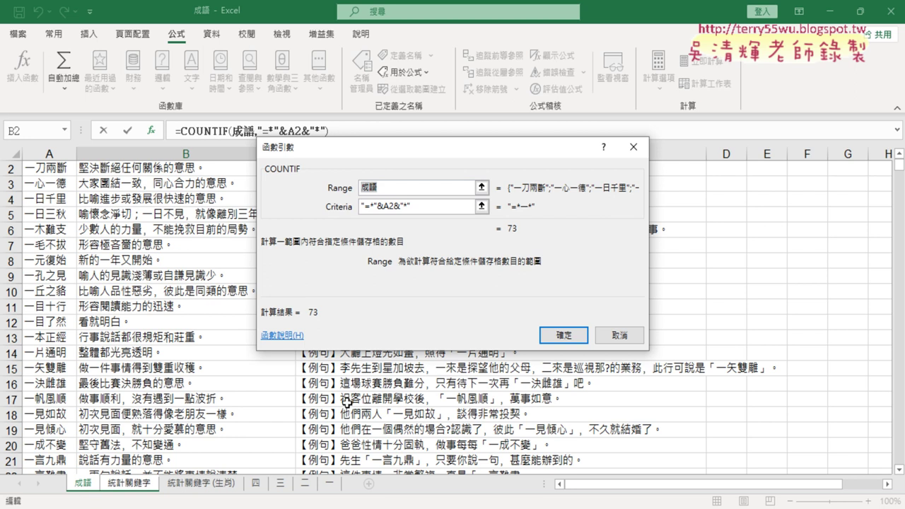
{"action": "left_click", "coordinate": [564, 334]}
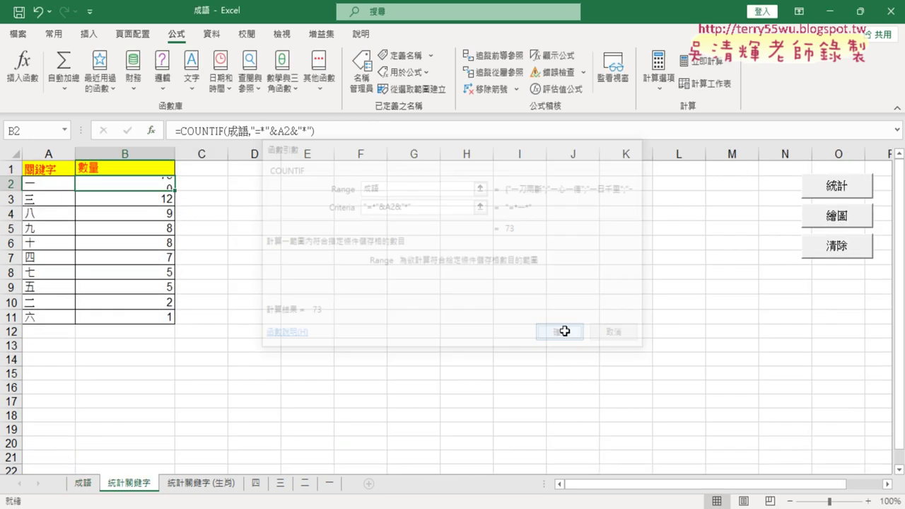
Fill the COUNTIF down to B11, then chart and clear the counts.
{"action": "double_click", "coordinate": [174, 191]}
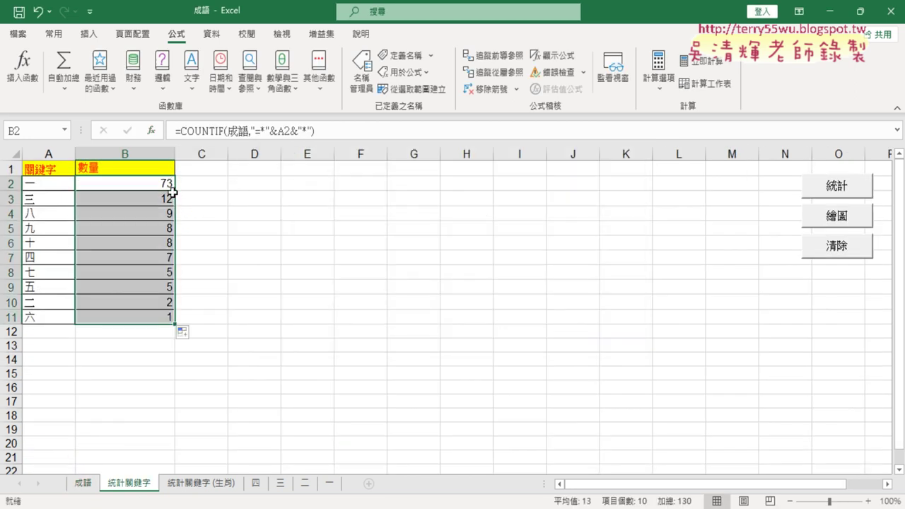
{"action": "left_click", "coordinate": [828, 218]}
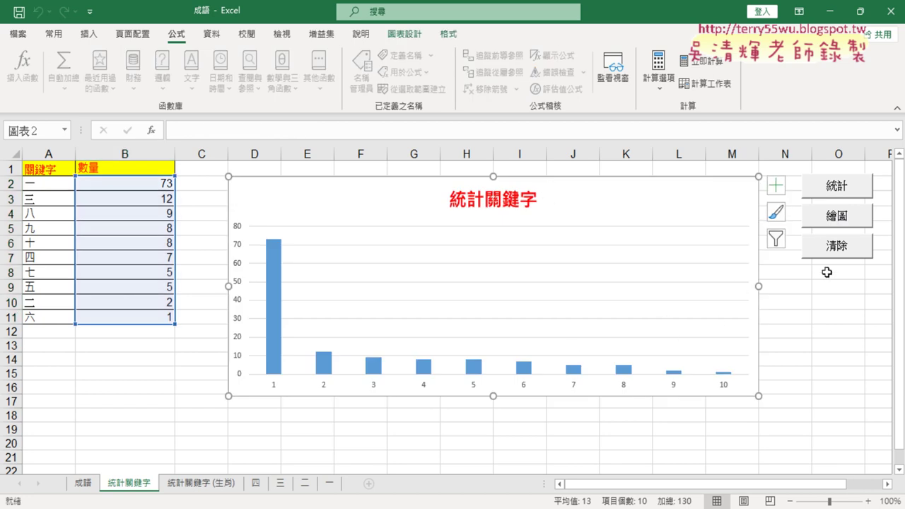
{"action": "left_click", "coordinate": [847, 259]}
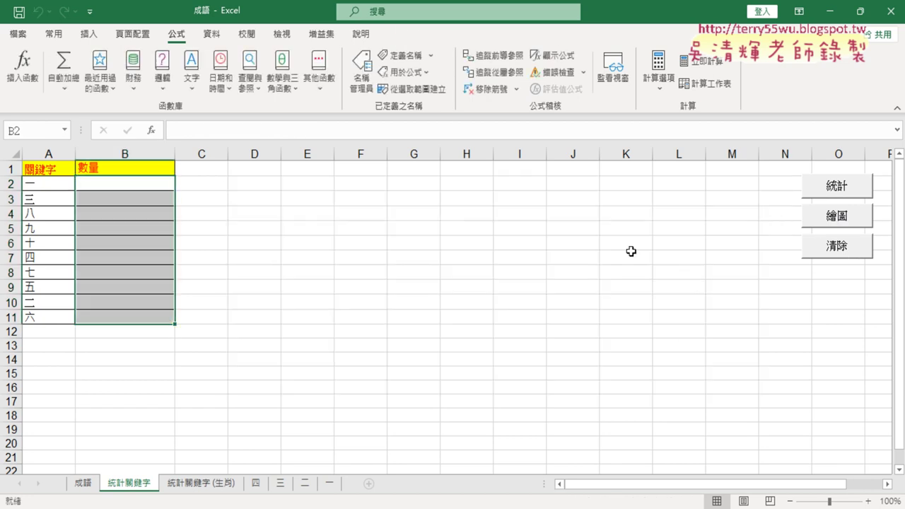
Recalculate, chart and clear the counts again, then go to the 統計關鍵字 (生肖) sheet.
{"action": "left_click", "coordinate": [846, 189]}
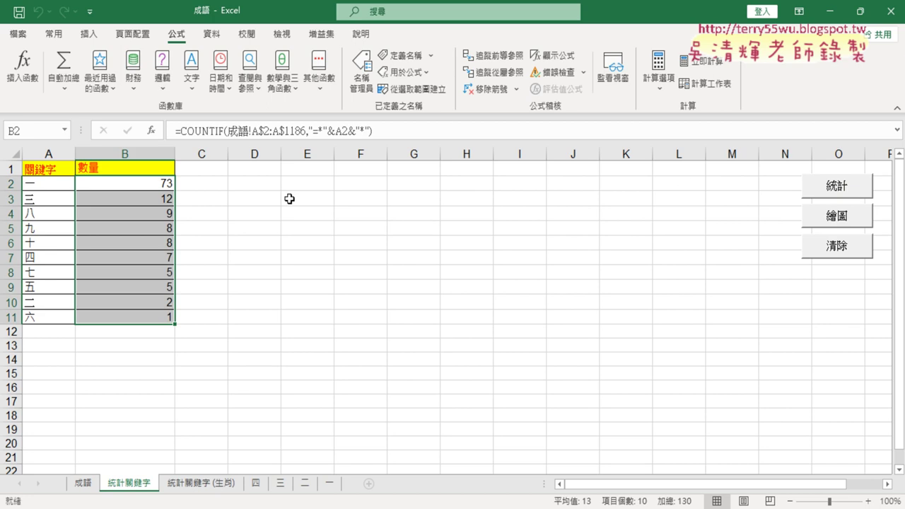
{"action": "left_click", "coordinate": [839, 218]}
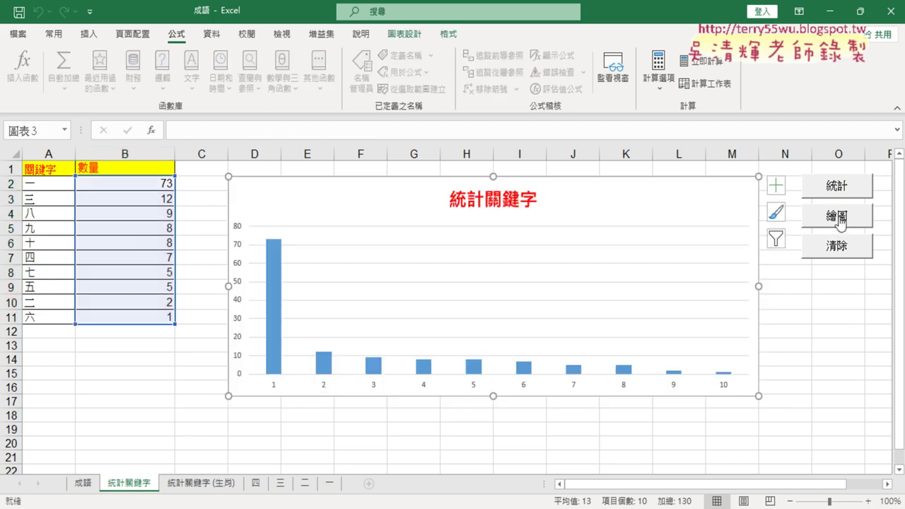
{"action": "left_click", "coordinate": [843, 251]}
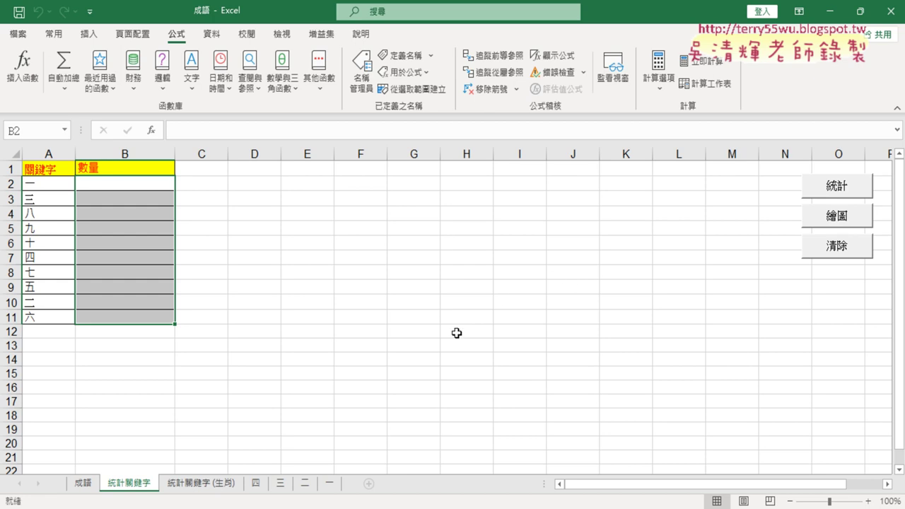
{"action": "left_click", "coordinate": [216, 486]}
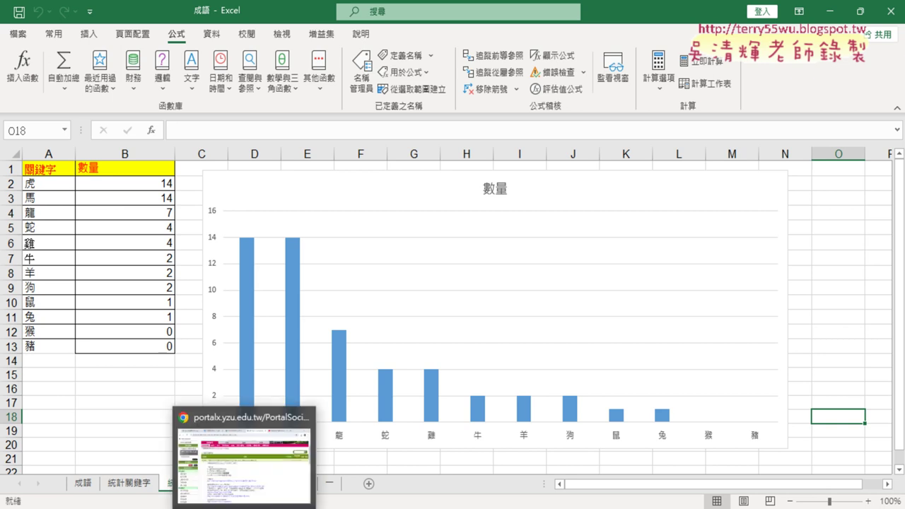
Read the filter macro code in the 成語查詢程式碼 Google Doc, then go back to Excel.
{"action": "left_click", "coordinate": [279, 433]}
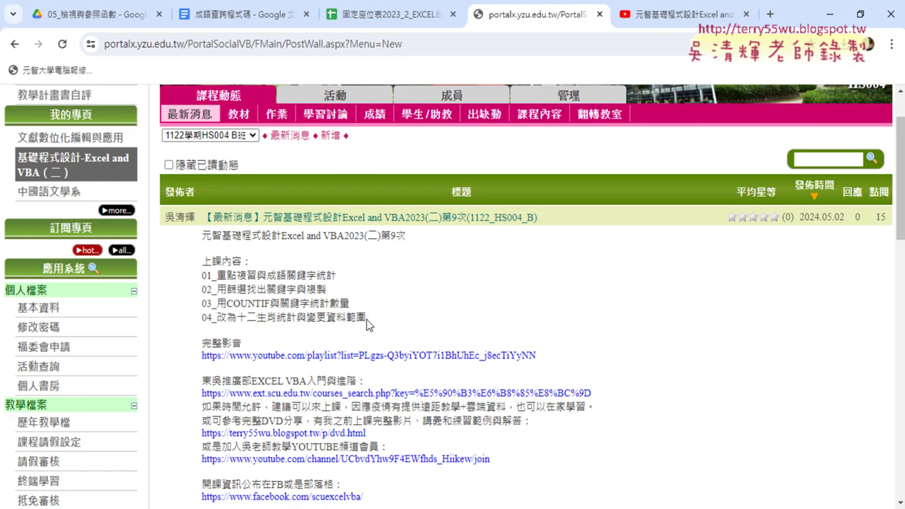
{"action": "left_click_drag", "start_coordinate": [367, 319], "coordinate": [259, 324]}
{"action": "left_click", "coordinate": [233, 14]}
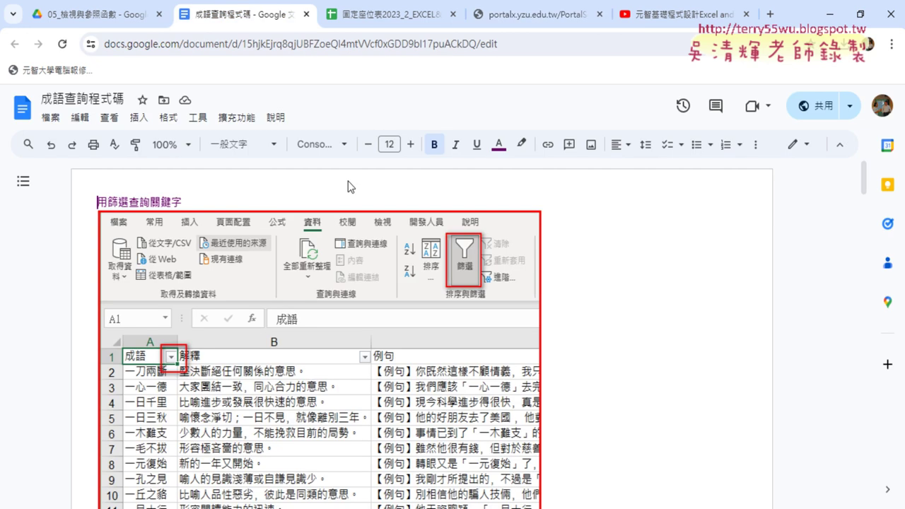
{"action": "left_click_drag", "start_coordinate": [863, 181], "coordinate": [863, 433]}
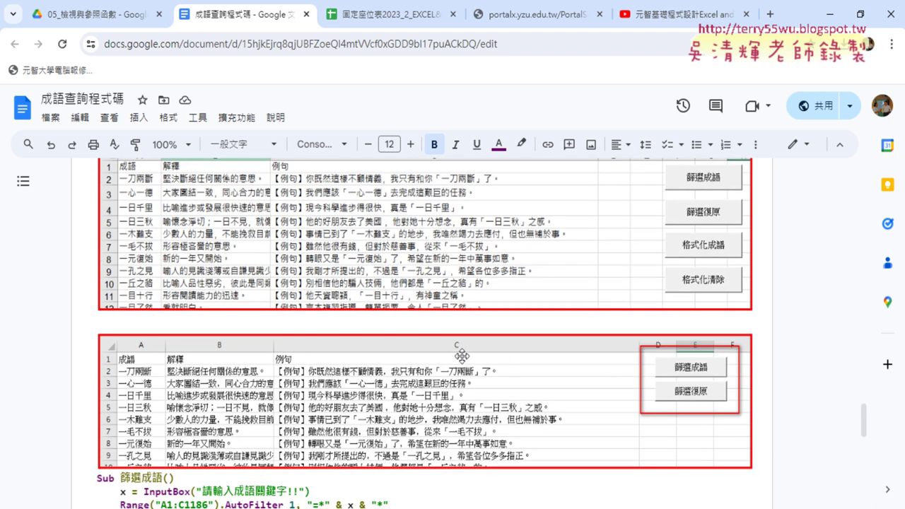
{"action": "scroll", "coordinate": [576, 357], "scroll_direction": "down", "scroll_amount": 2}
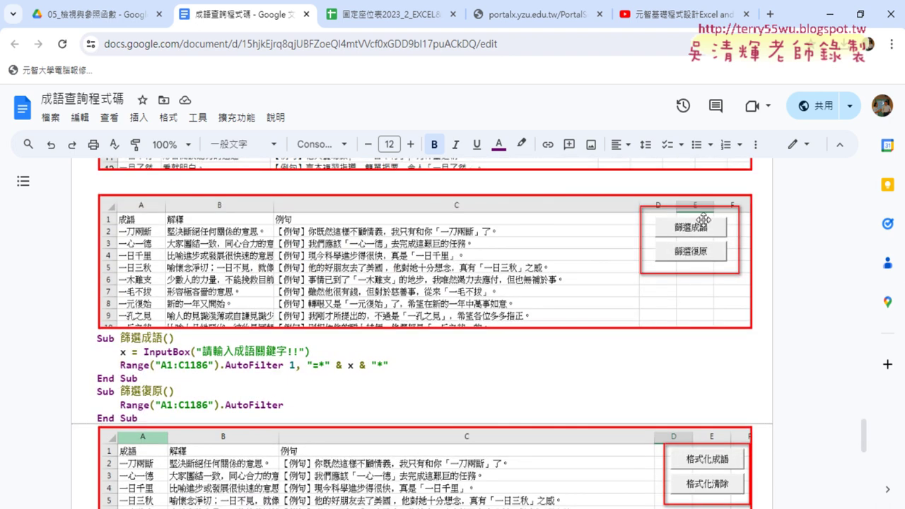
{"action": "left_click", "coordinate": [828, 14]}
On the 成語 sheet, select A2 and toggle Filter from the Data tab.
{"action": "left_click", "coordinate": [81, 485]}
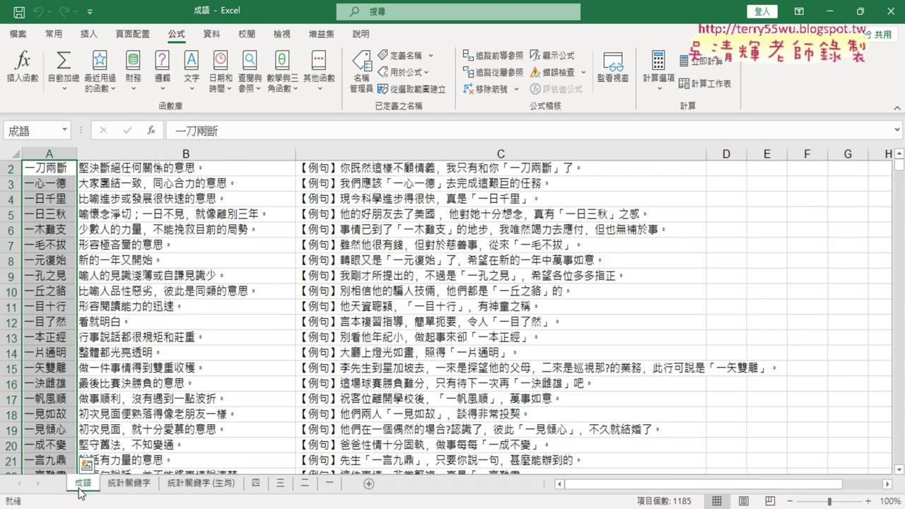
{"action": "scroll", "coordinate": [802, 240], "scroll_direction": "up", "scroll_amount": 1}
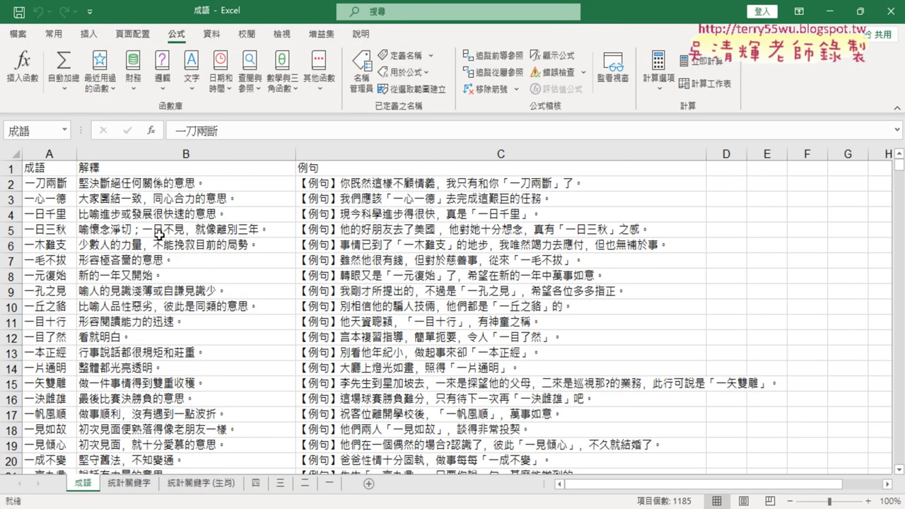
{"action": "left_click", "coordinate": [42, 188]}
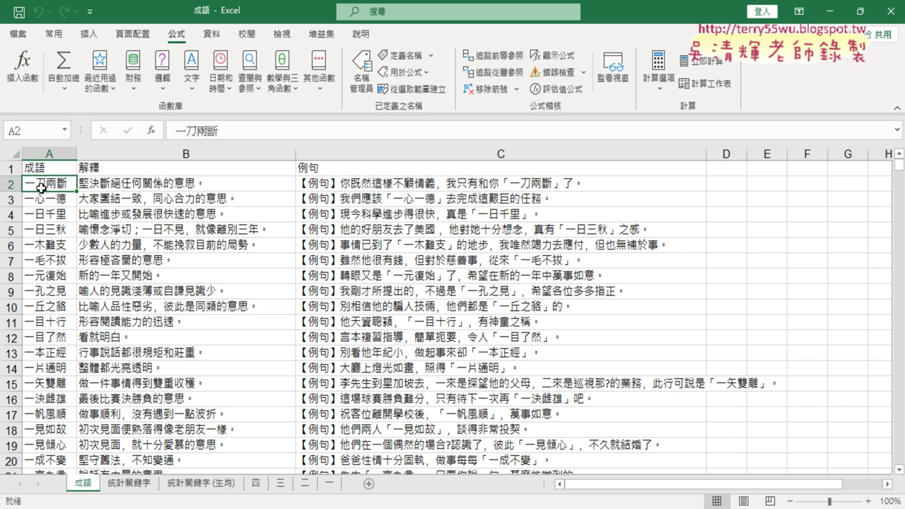
{"action": "left_click", "coordinate": [214, 36]}
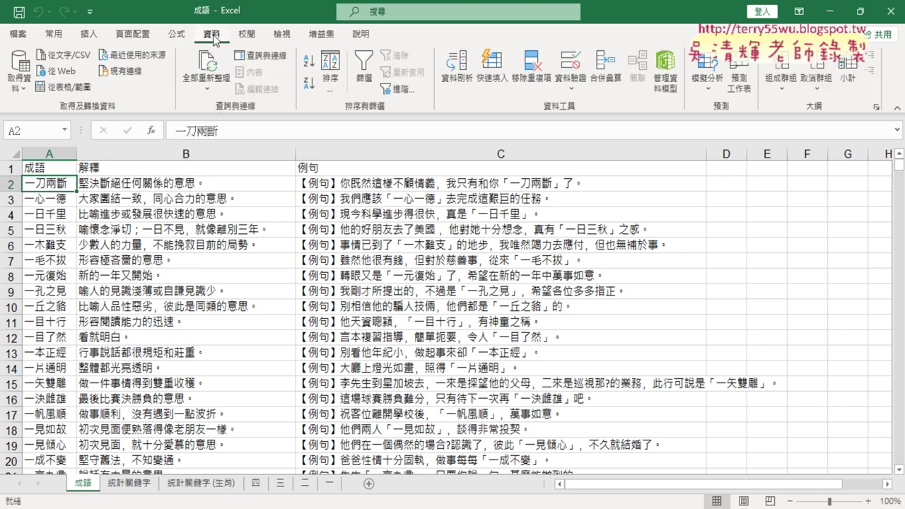
{"action": "left_click", "coordinate": [360, 81]}
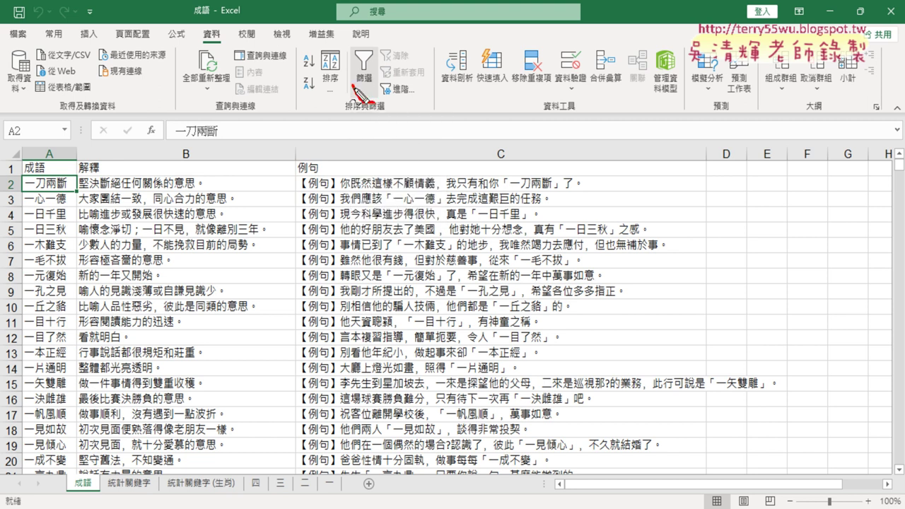
Circle Data, Sort, Filter and Text to Columns in red, erase the ink, then switch to Chrome.
{"action": "left_click_drag", "start_coordinate": [357, 64], "coordinate": [384, 98]}
{"action": "left_click_drag", "start_coordinate": [223, 31], "coordinate": [340, 73]}
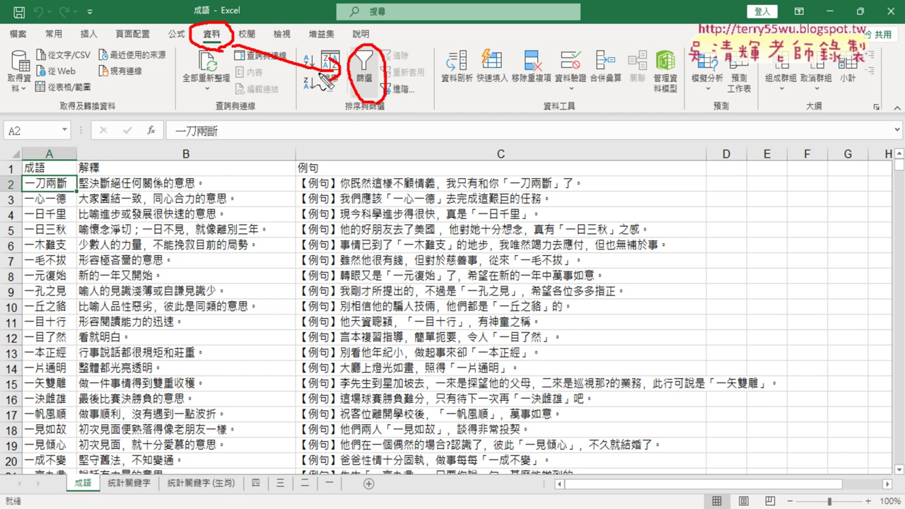
{"action": "mouse_move", "coordinate": [306, 108]}
{"action": "left_mouse_down"}
{"action": "mouse_move", "coordinate": [300, 75]}
{"action": "mouse_move", "coordinate": [304, 112]}
{"action": "left_mouse_up"}
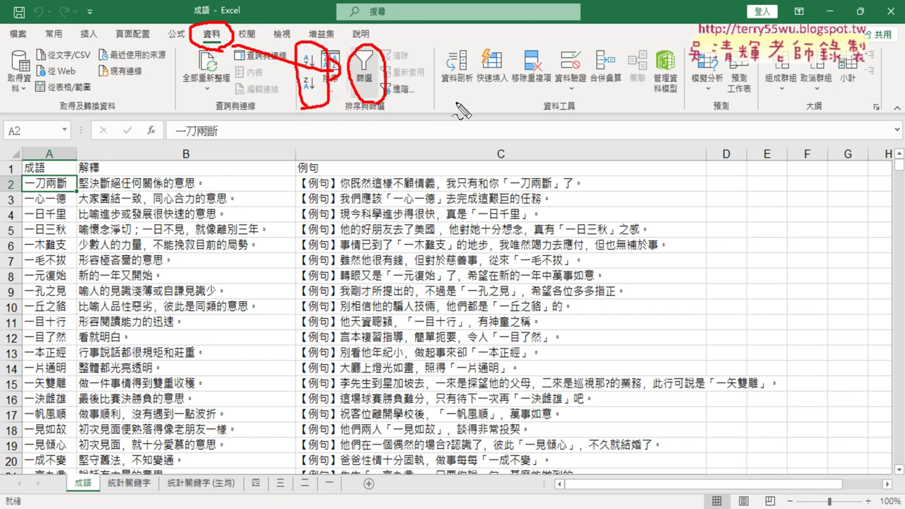
{"action": "left_click_drag", "start_coordinate": [452, 107], "coordinate": [463, 109]}
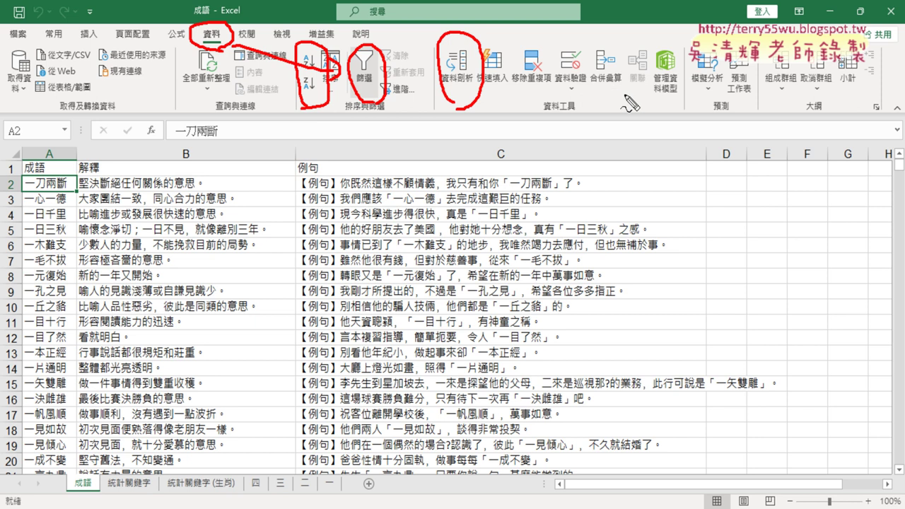
{"action": "key", "text": "Escape"}
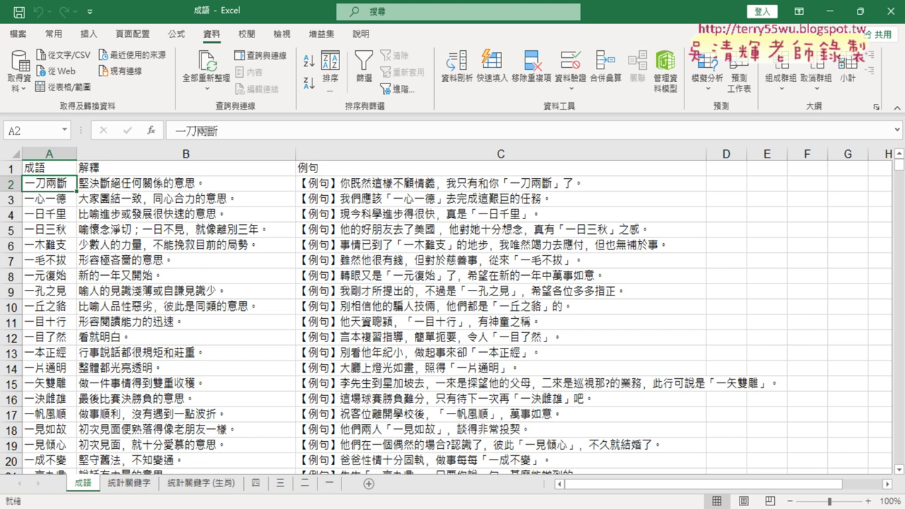
{"action": "key", "text": "alt+Tab"}
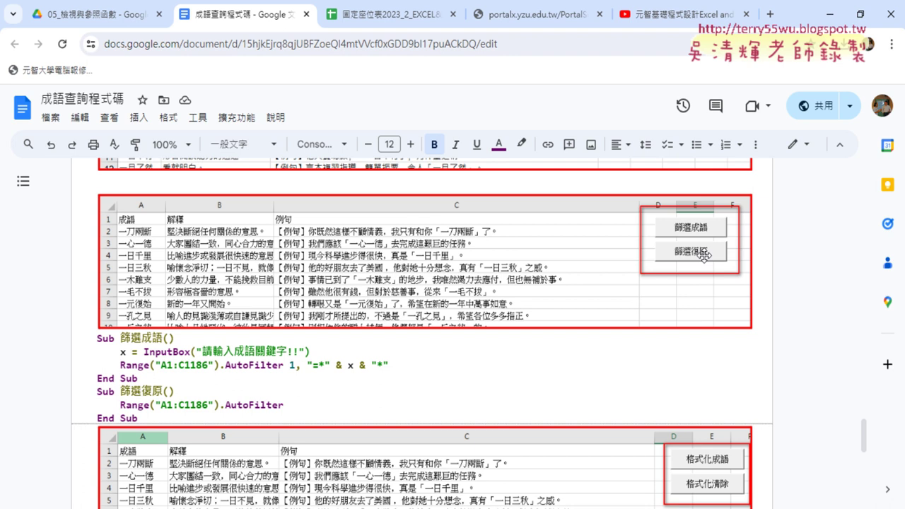
{"action": "scroll", "coordinate": [704, 255], "scroll_direction": "up", "scroll_amount": 1}
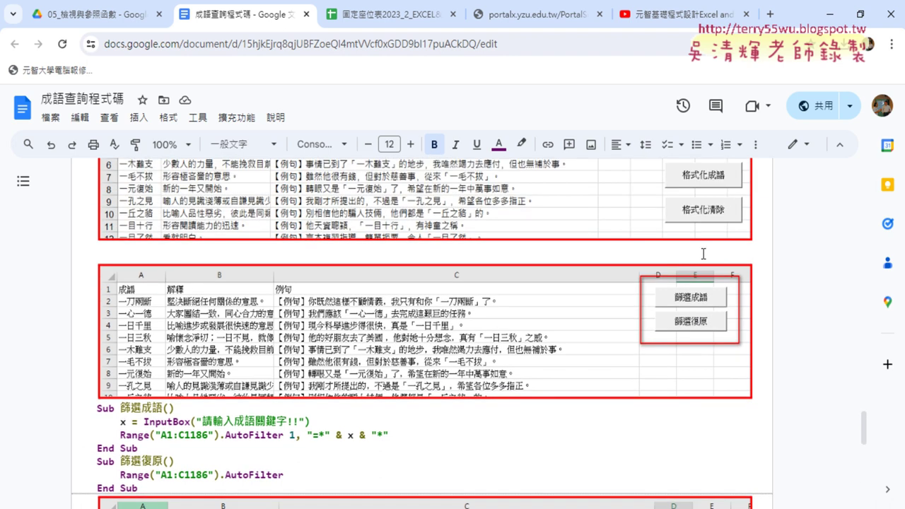